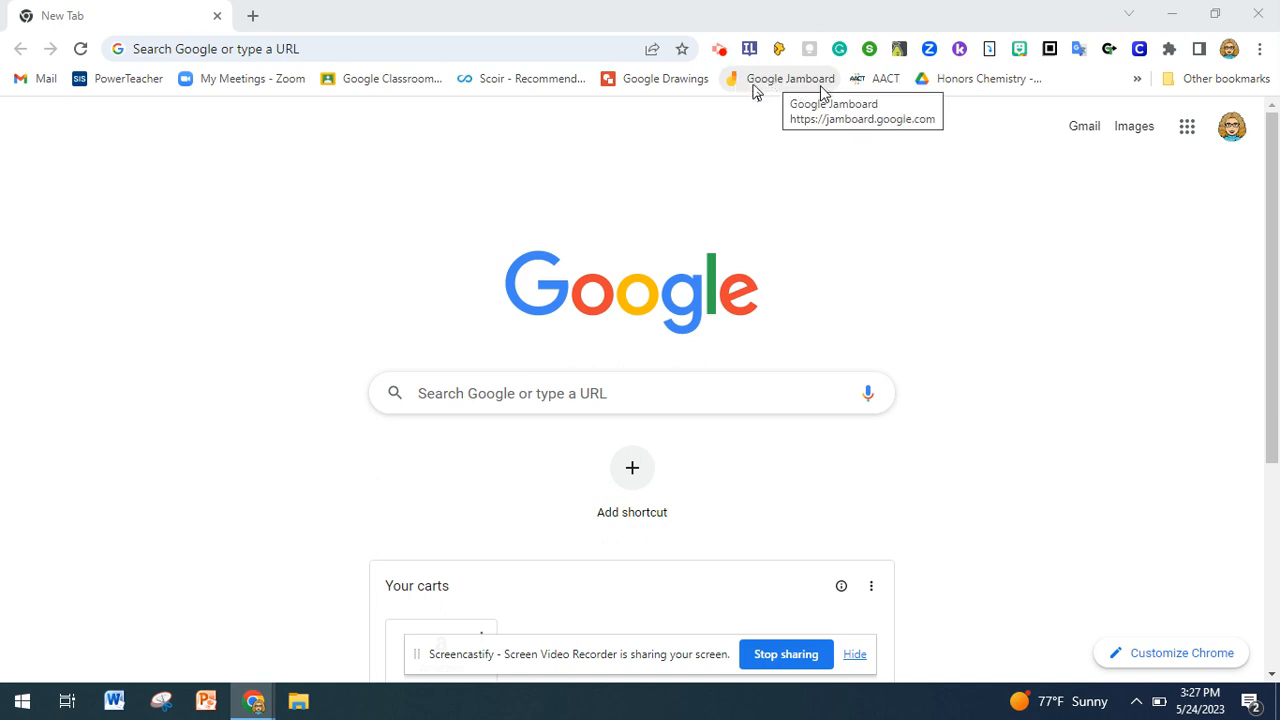
- Look through the Google apps list for Jamboard
{"action": "left_click", "coordinate": [1188, 130]}
{"action": "scroll", "coordinate": [1074, 408], "scroll_direction": "down", "scroll_amount": 5}
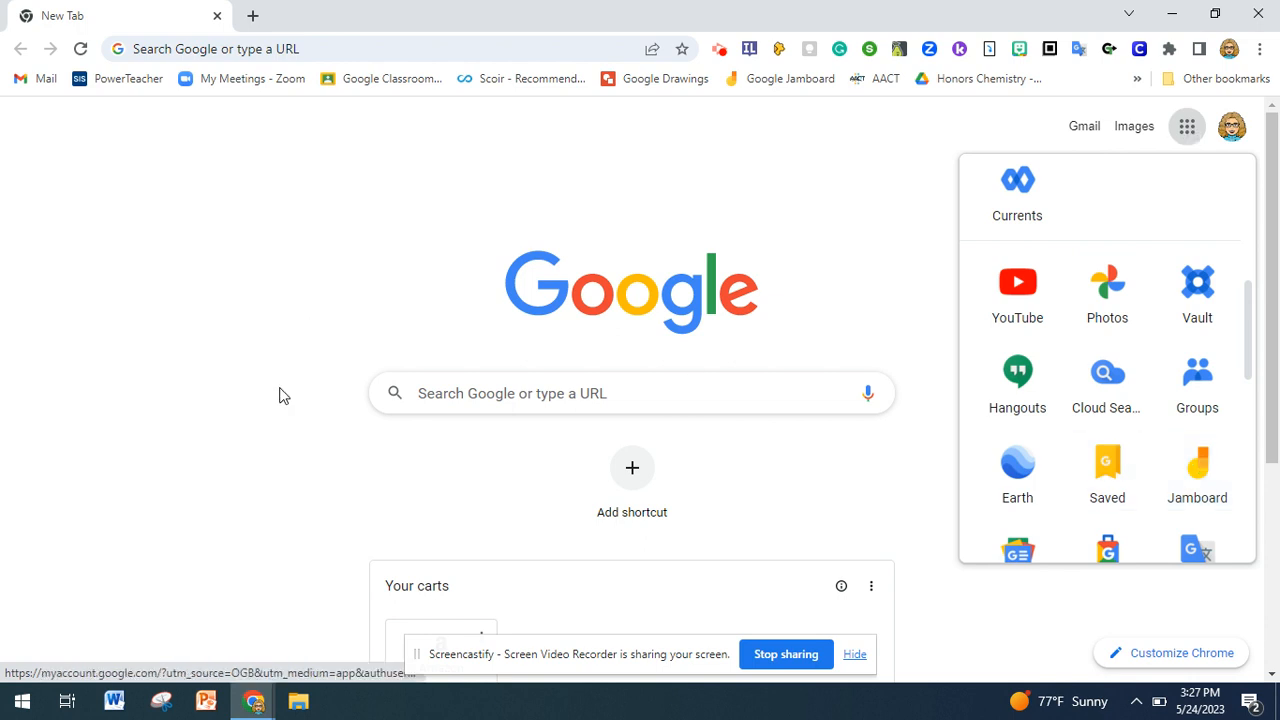
{"action": "left_click", "coordinate": [509, 385]}
- Search Google for "Google Jamboard" and open the Jamboard site from the results
{"action": "left_click", "coordinate": [531, 398]}
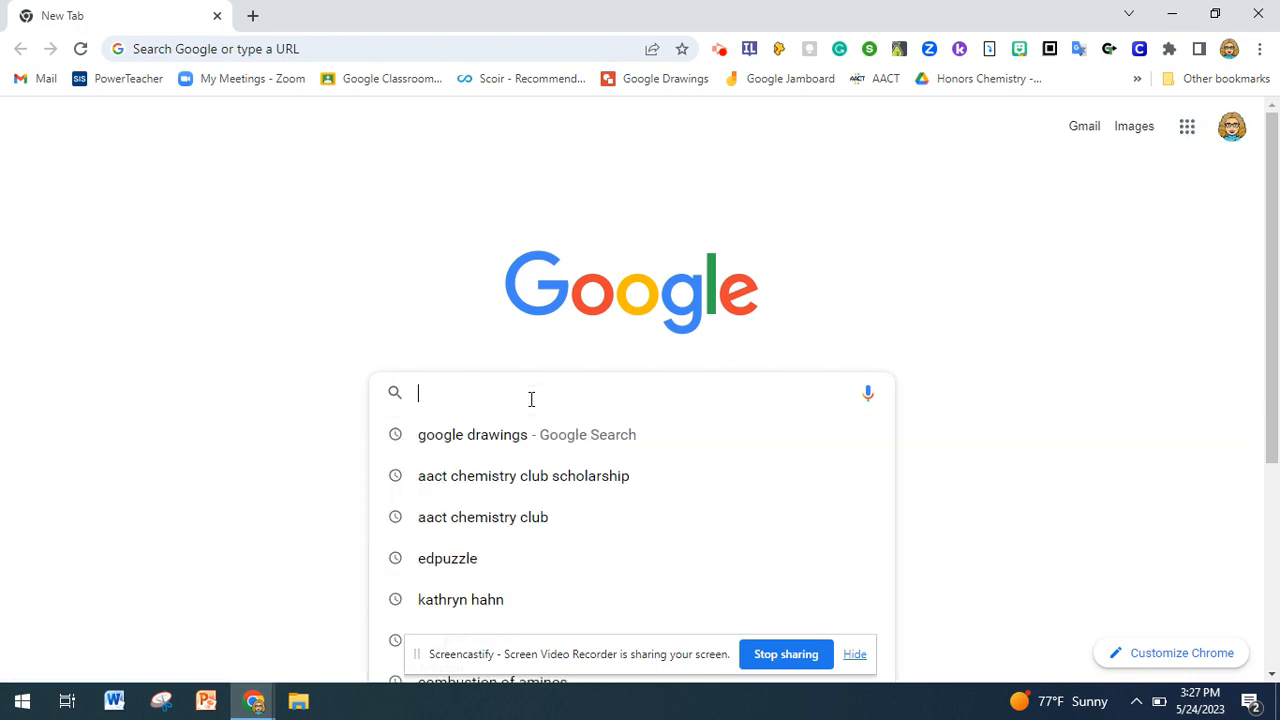
{"action": "type", "text": "Google Jamboard"}
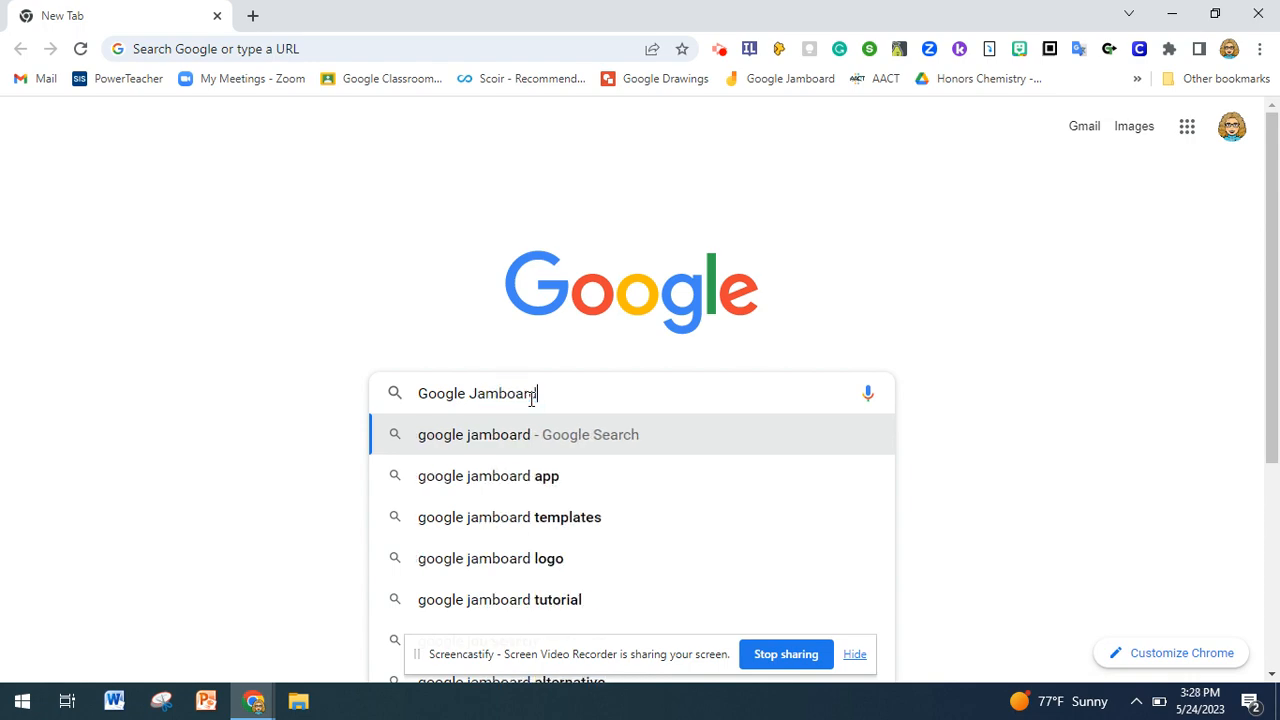
{"action": "key", "text": "Return"}
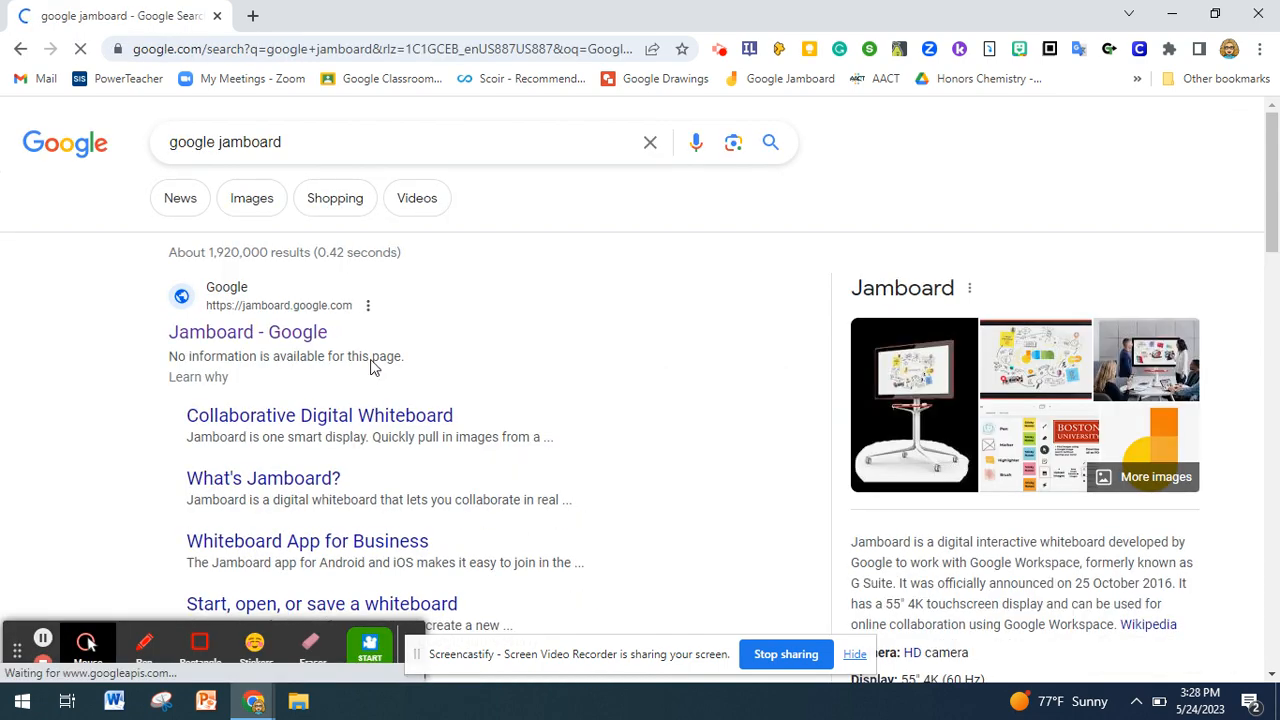
{"action": "left_click", "coordinate": [286, 332]}
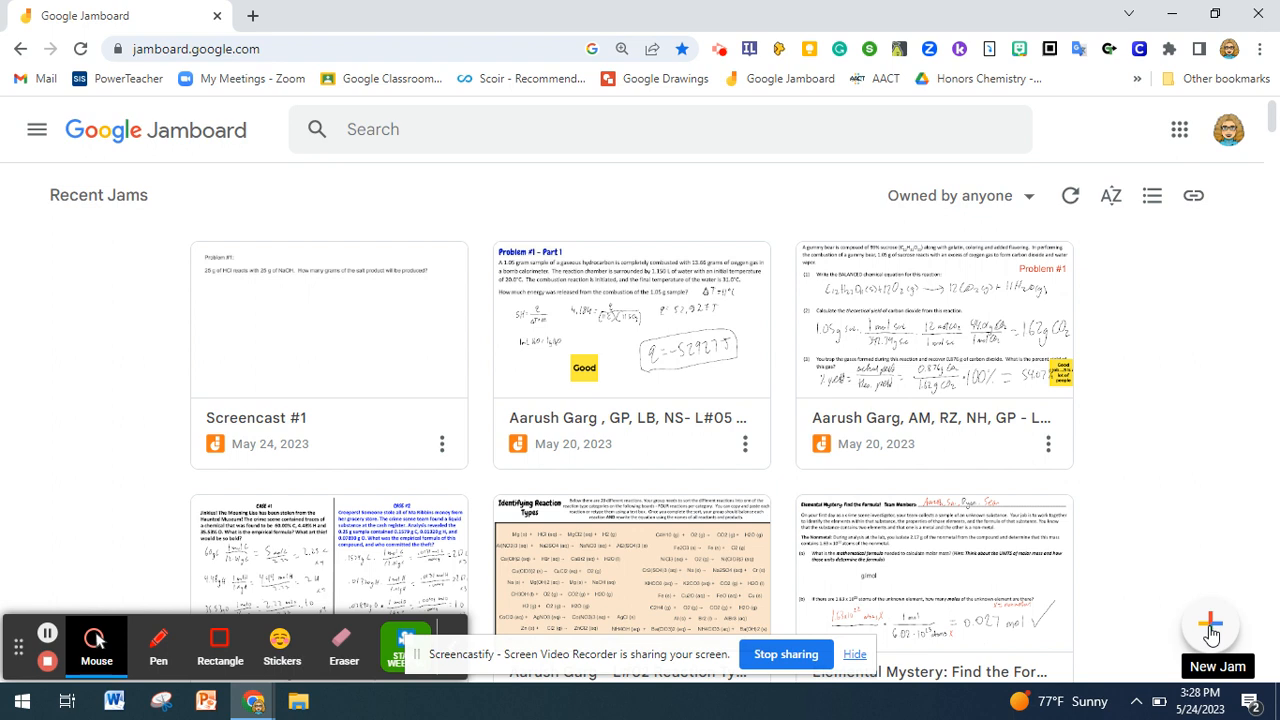
- Create a new Jam and name it "Screencast Example"
{"action": "left_click", "coordinate": [1210, 628]}
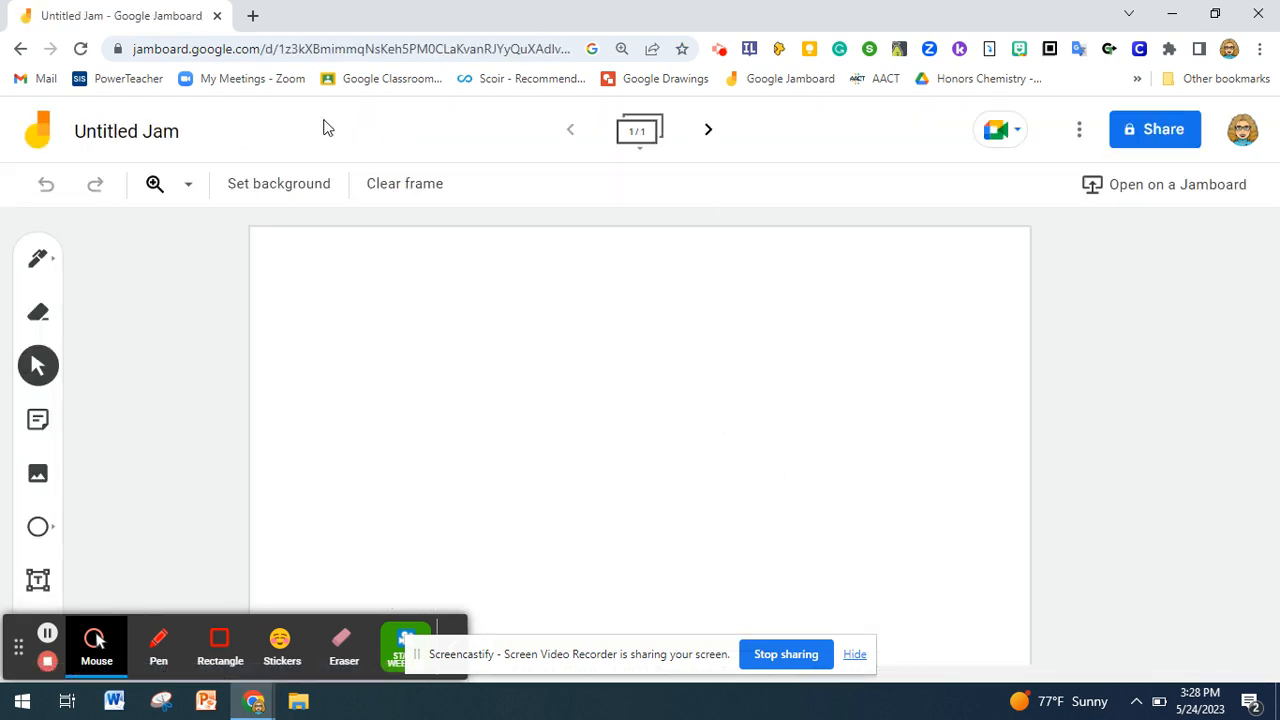
{"action": "left_click", "coordinate": [161, 133]}
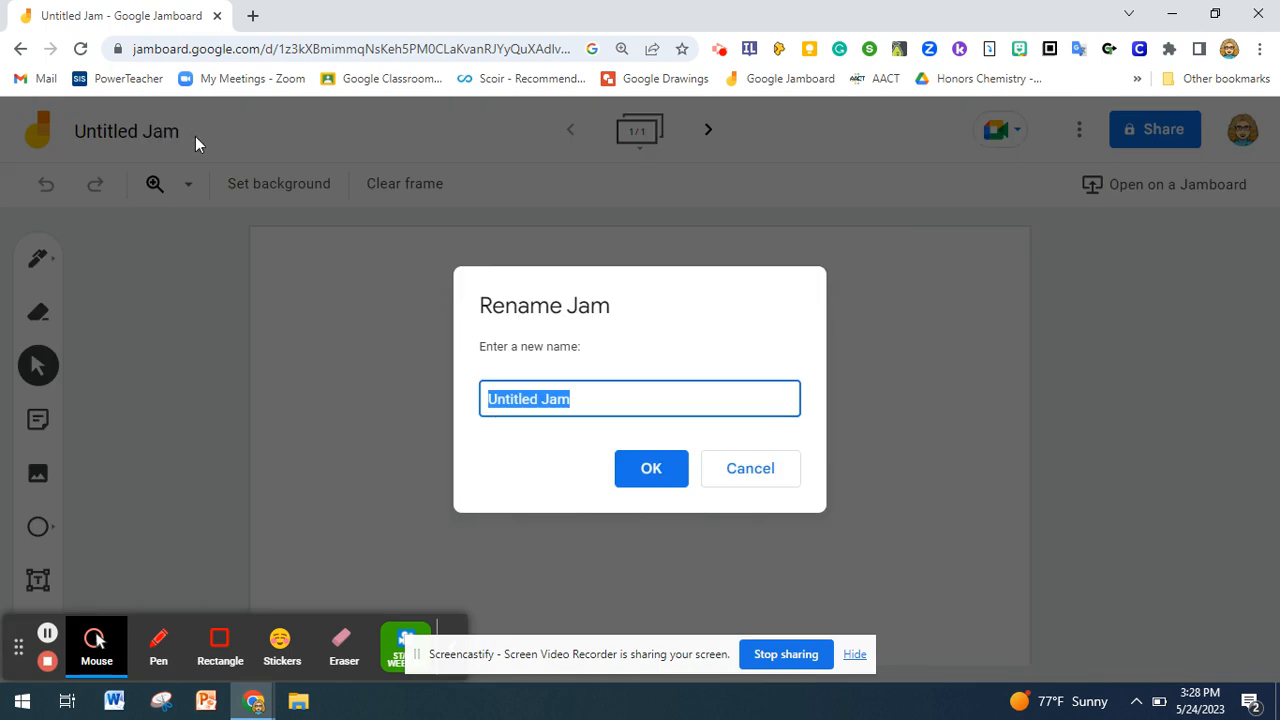
{"action": "type", "text": "Screenc"}
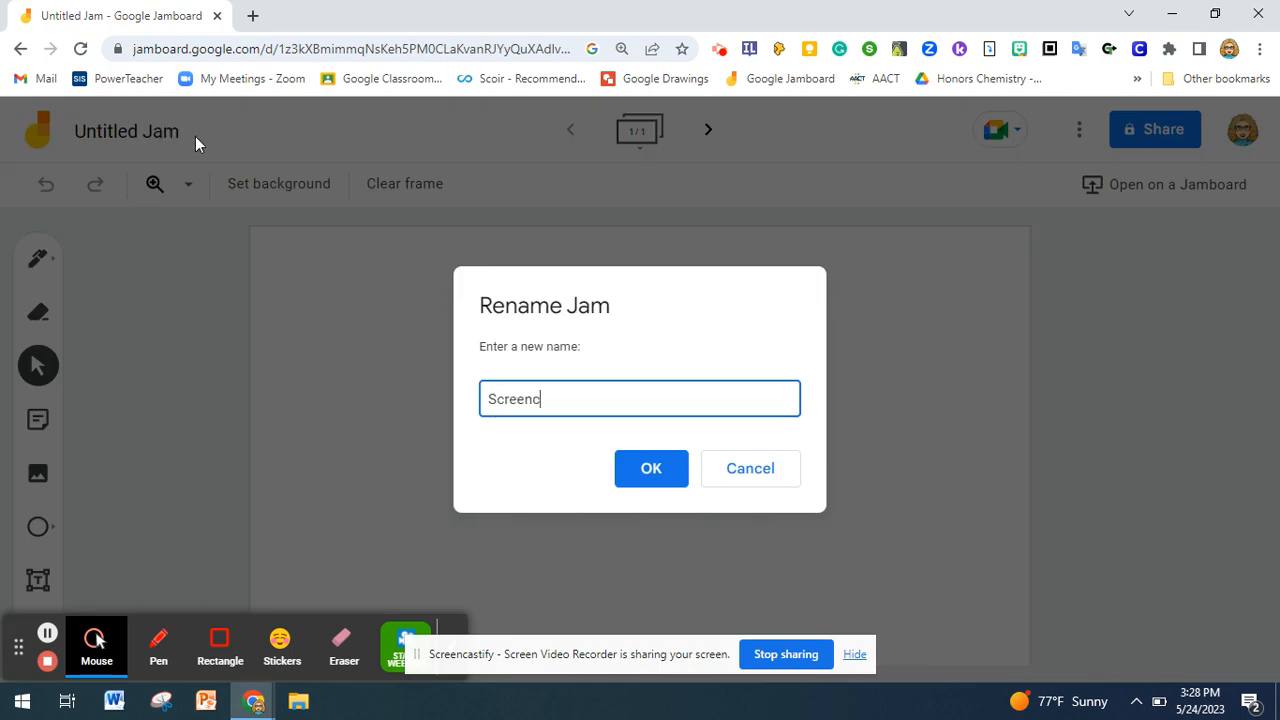
{"action": "type", "text": "ast Example"}
{"action": "left_click", "coordinate": [655, 472]}
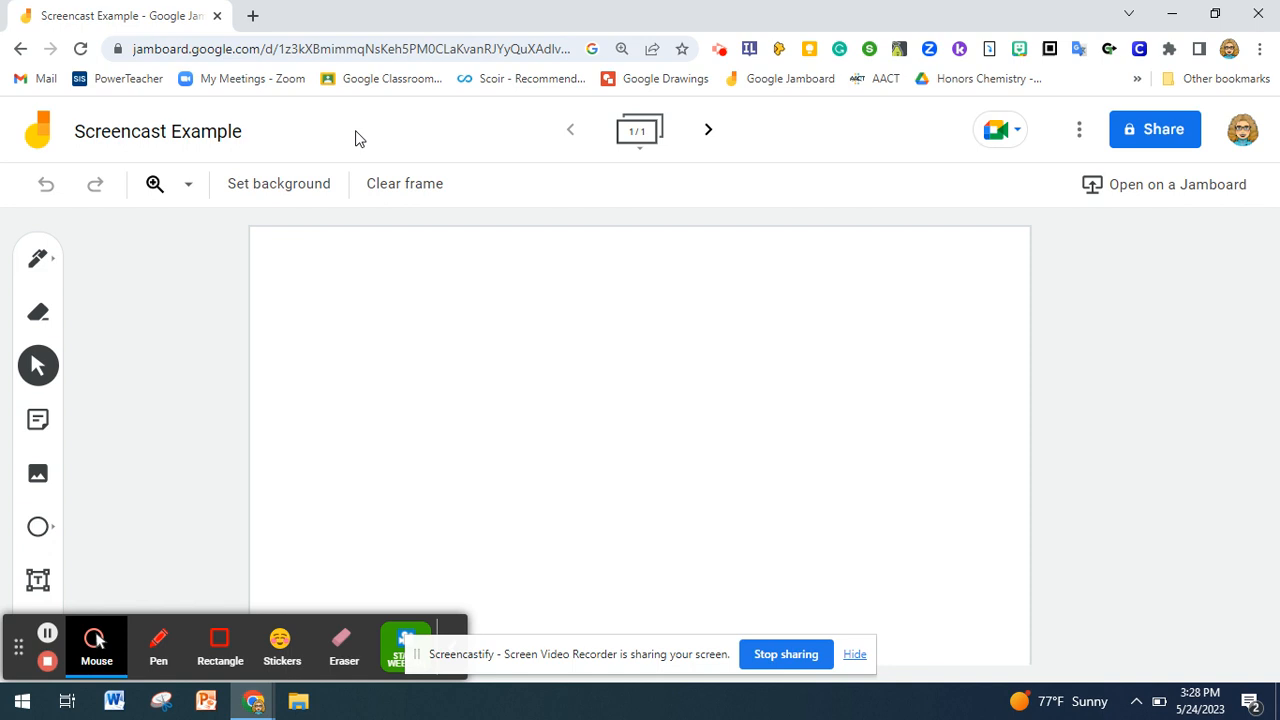
{"action": "left_click", "coordinate": [854, 655]}
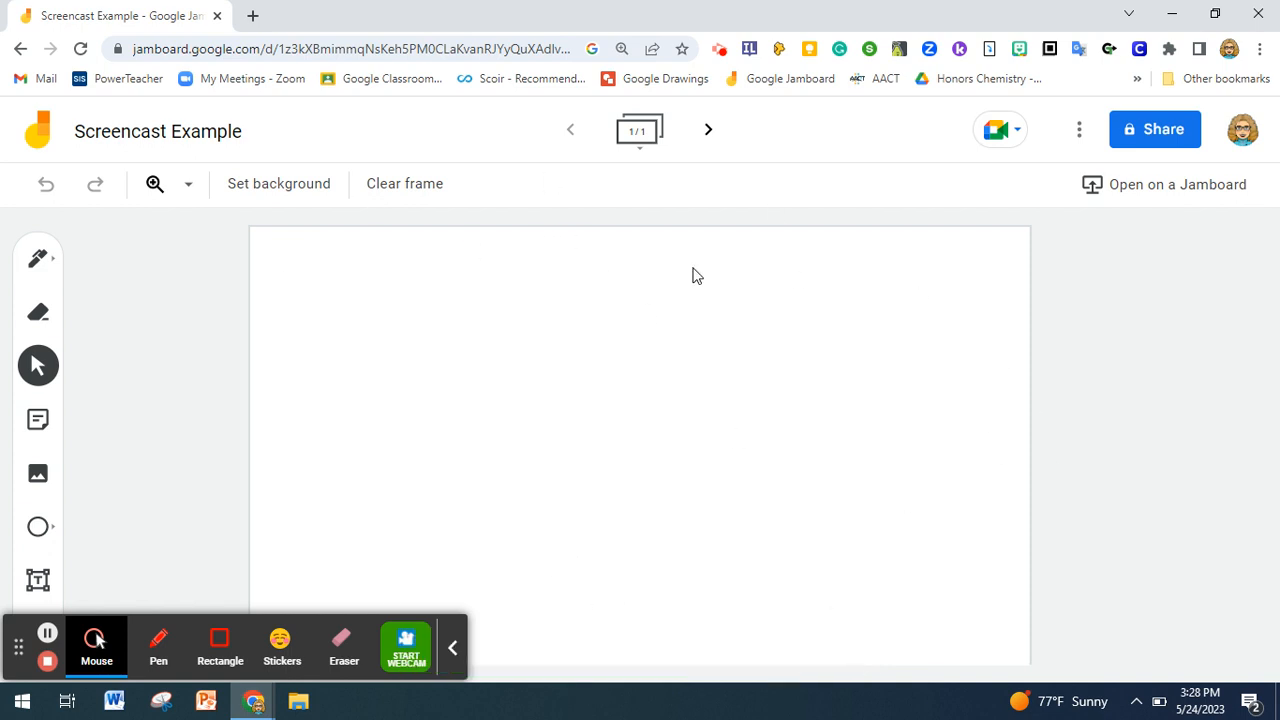
- Add two blank frames to the Jam and switch between the three frames in the expanded frame bar
{"action": "left_click", "coordinate": [709, 134]}
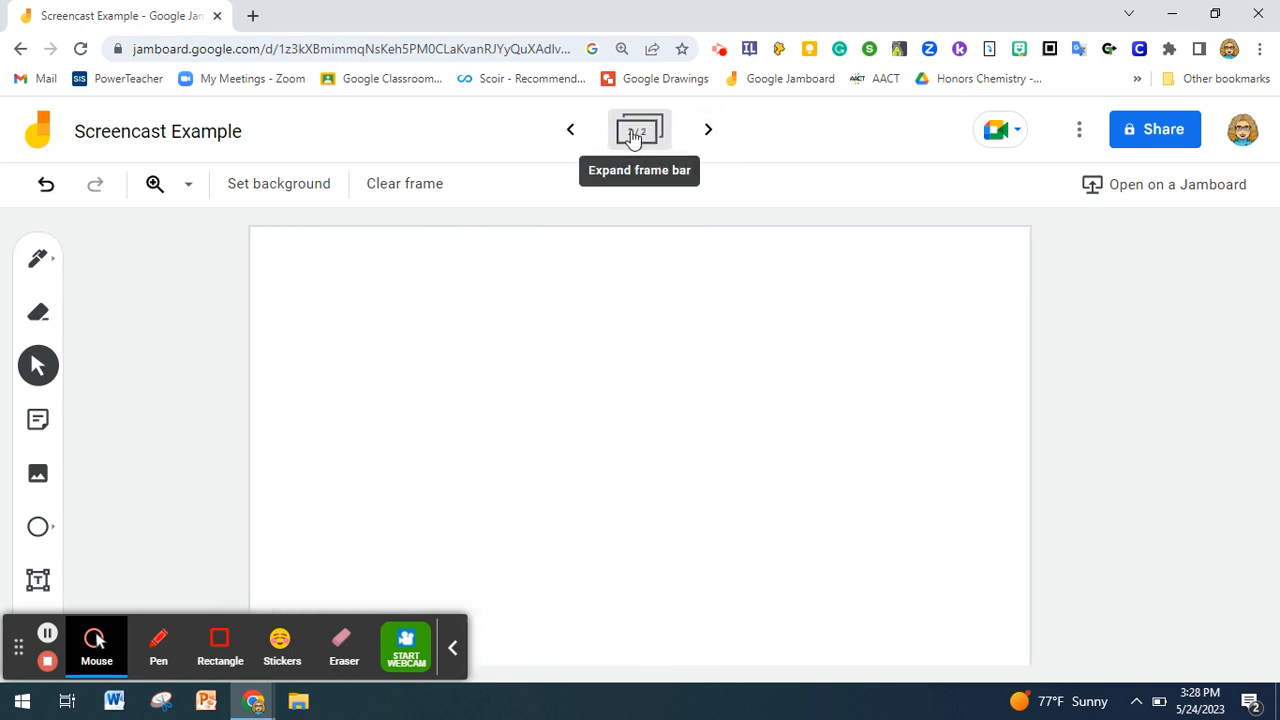
{"action": "left_click", "coordinate": [709, 134]}
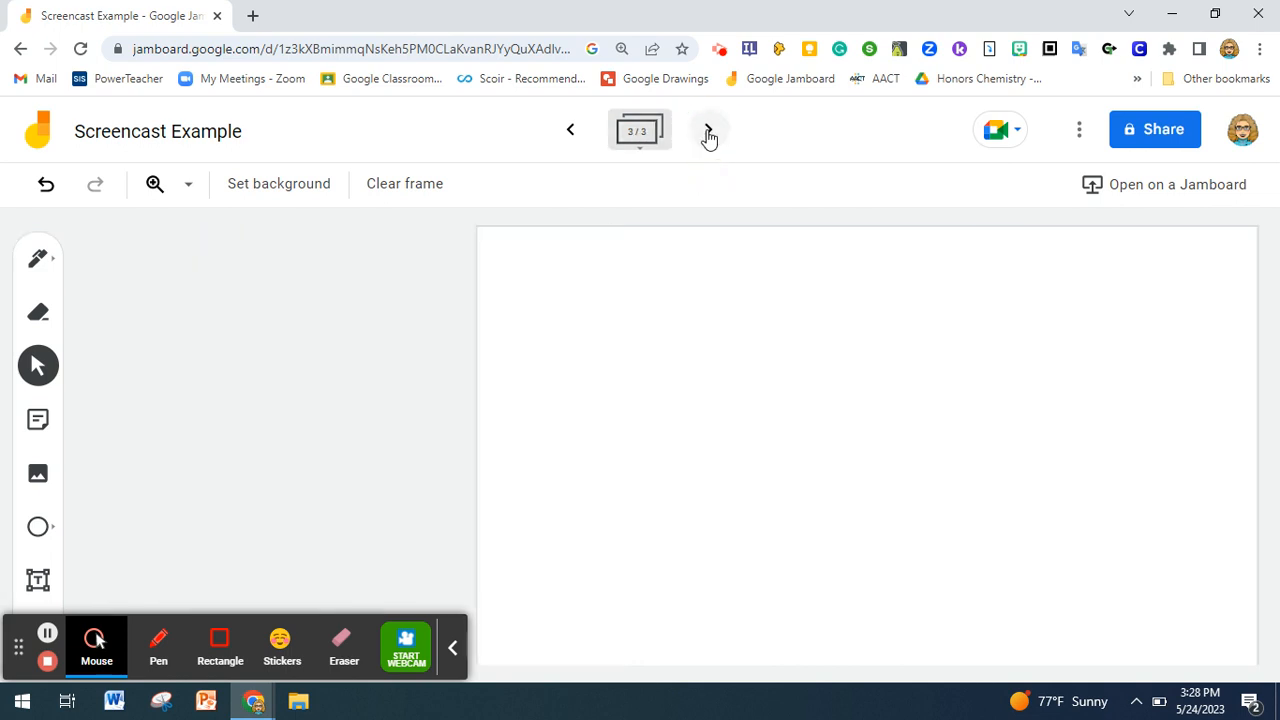
{"action": "left_click", "coordinate": [637, 135]}
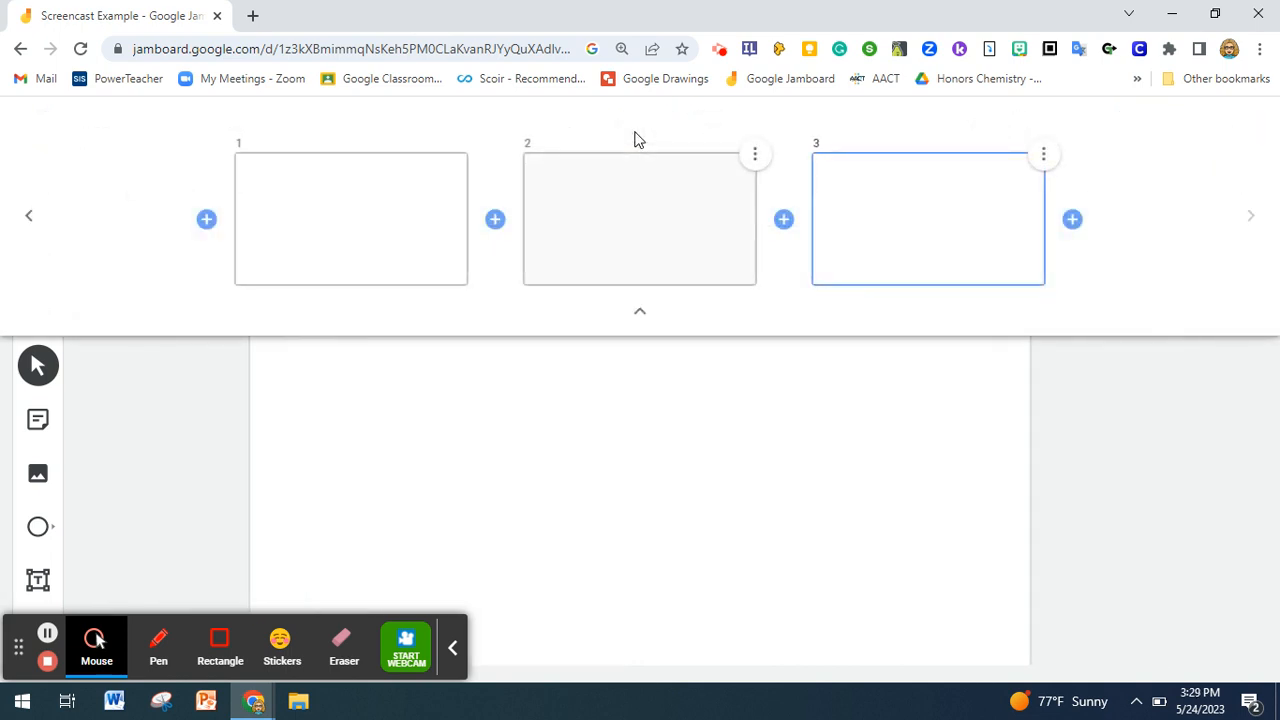
{"action": "left_click", "coordinate": [340, 206]}
{"action": "left_click", "coordinate": [603, 229]}
{"action": "left_click", "coordinate": [954, 251]}
{"action": "left_click", "coordinate": [418, 238]}
{"action": "left_click", "coordinate": [596, 235]}
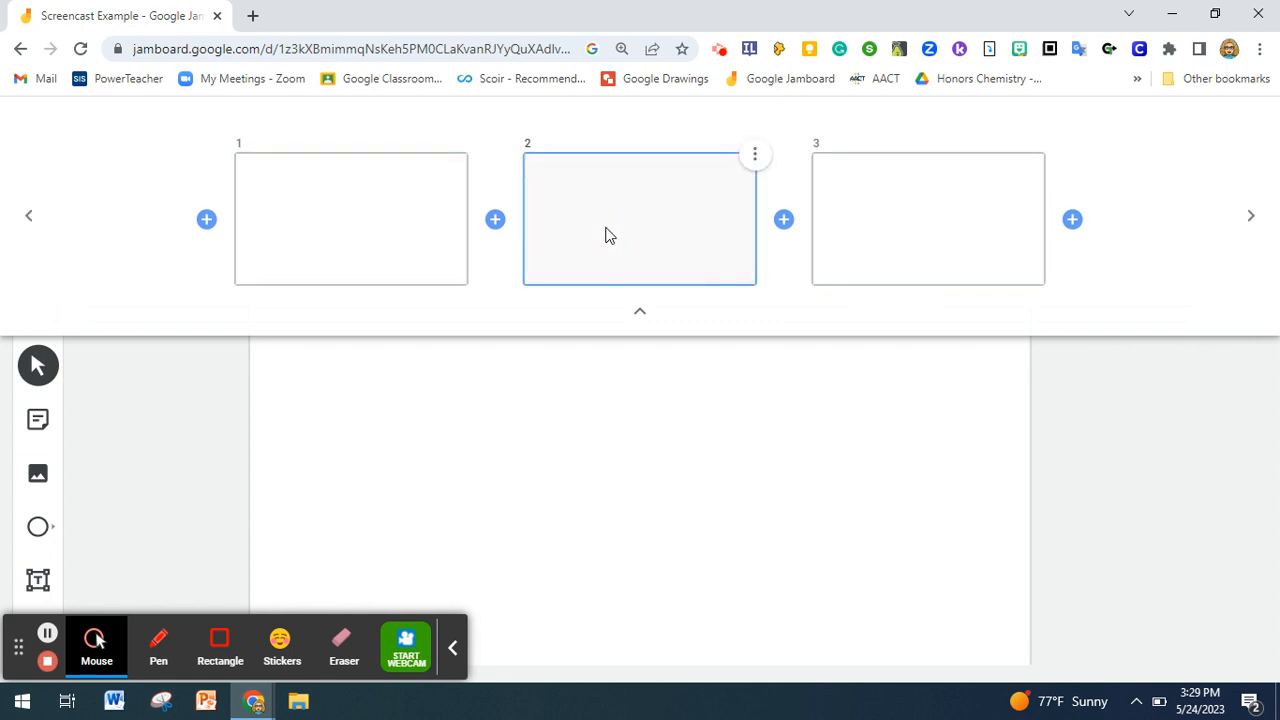
- Delete the two extra frames, keeping only the first one, and collapse the frame bar
{"action": "left_click", "coordinate": [755, 155]}
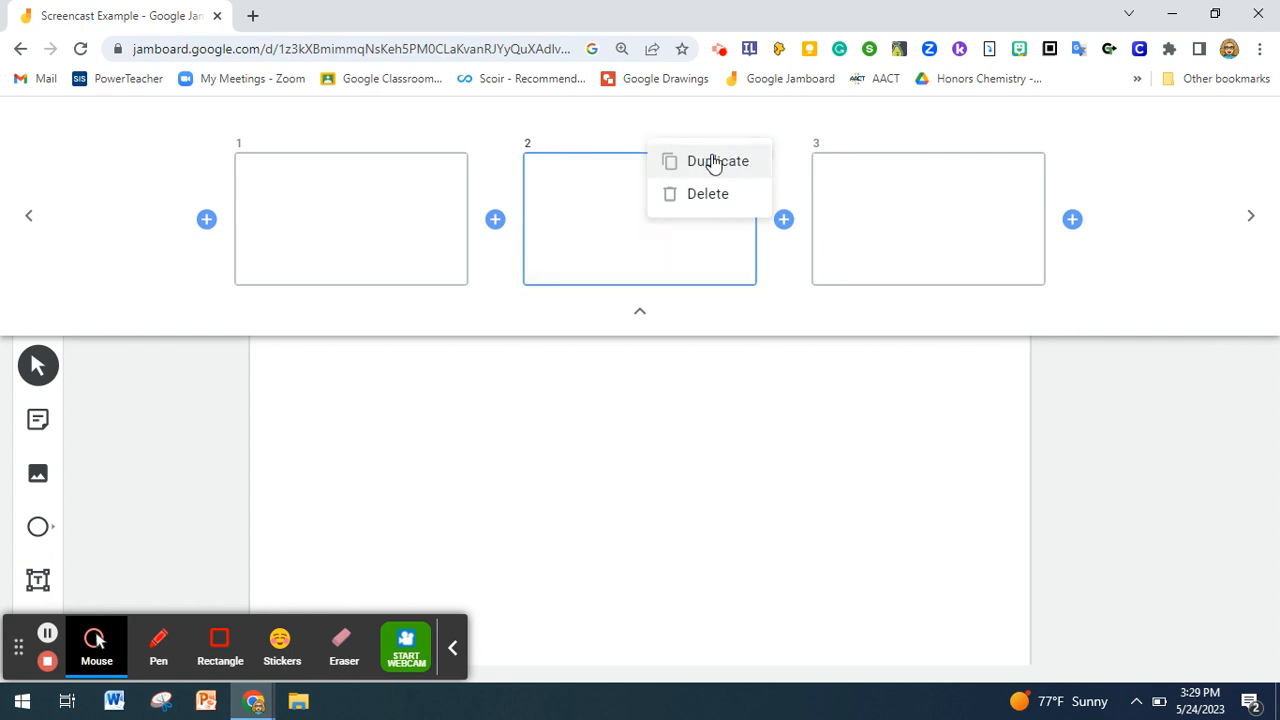
{"action": "left_click", "coordinate": [699, 197]}
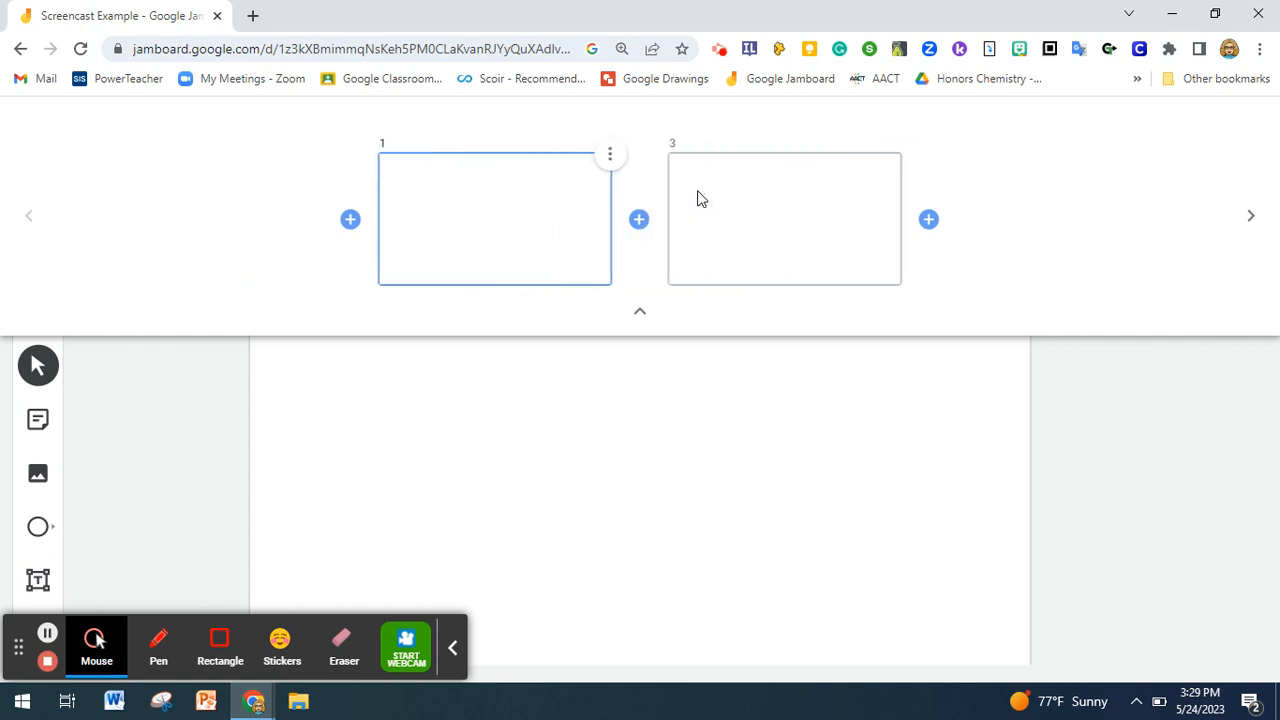
{"action": "left_click", "coordinate": [894, 165]}
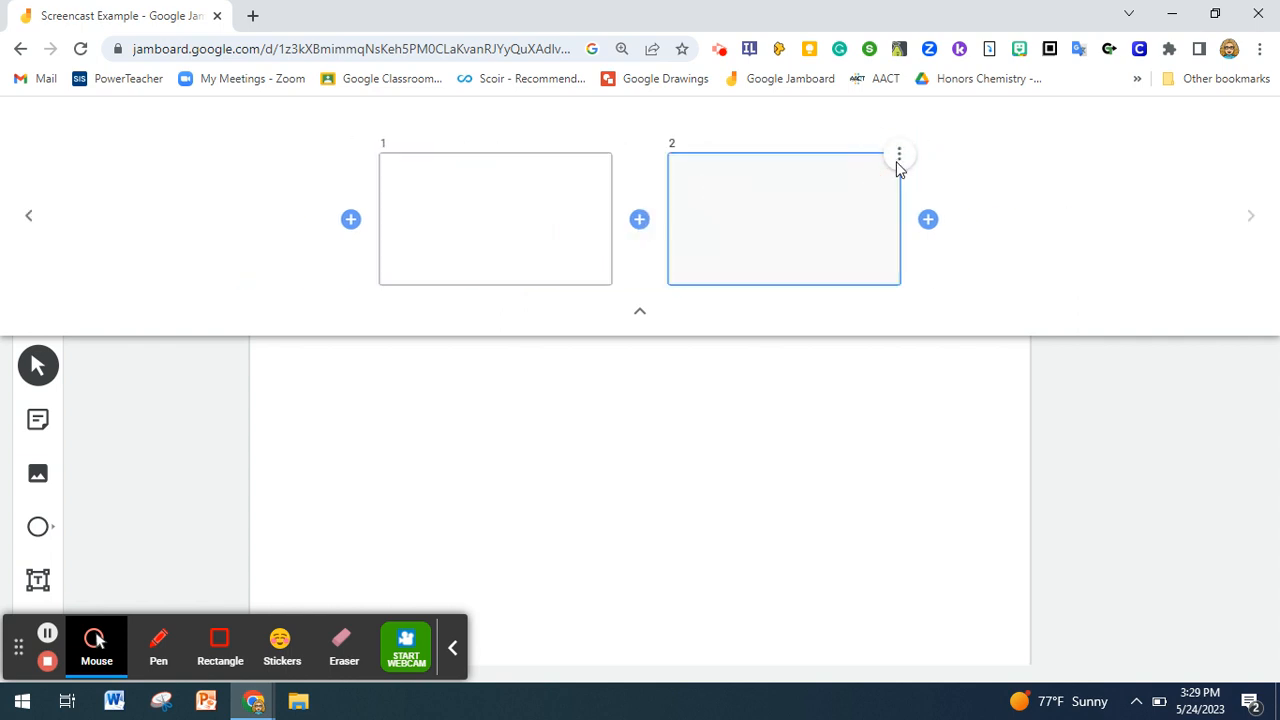
{"action": "left_click", "coordinate": [900, 157]}
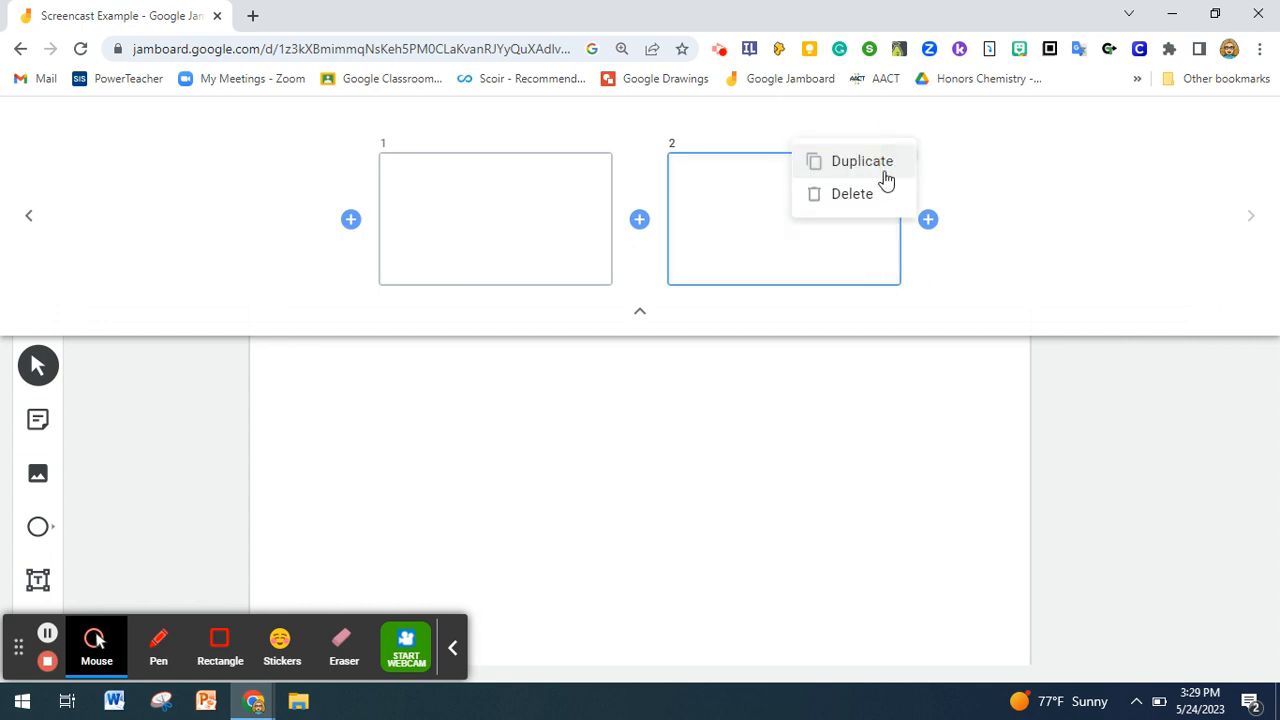
{"action": "left_click", "coordinate": [849, 191]}
{"action": "left_click", "coordinate": [636, 333]}
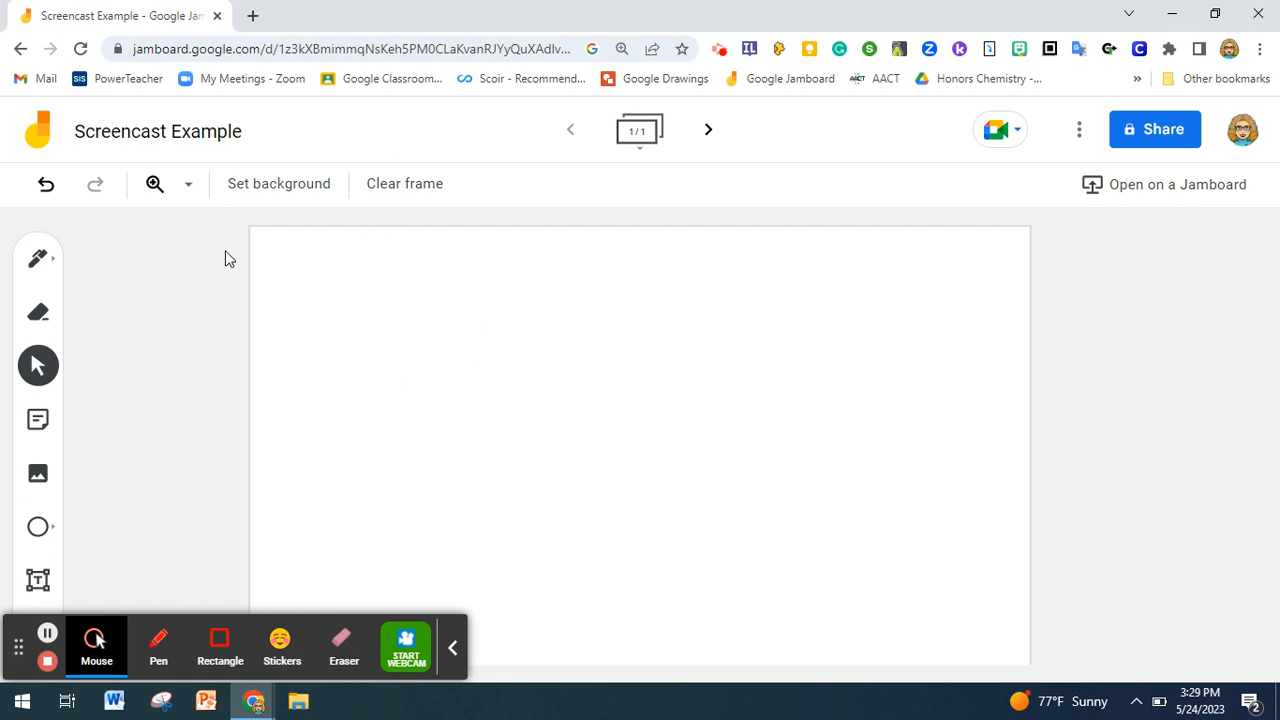
- Add a text box reading "PRoblems #1" near the frame's upper-left corner
{"action": "left_click", "coordinate": [38, 580]}
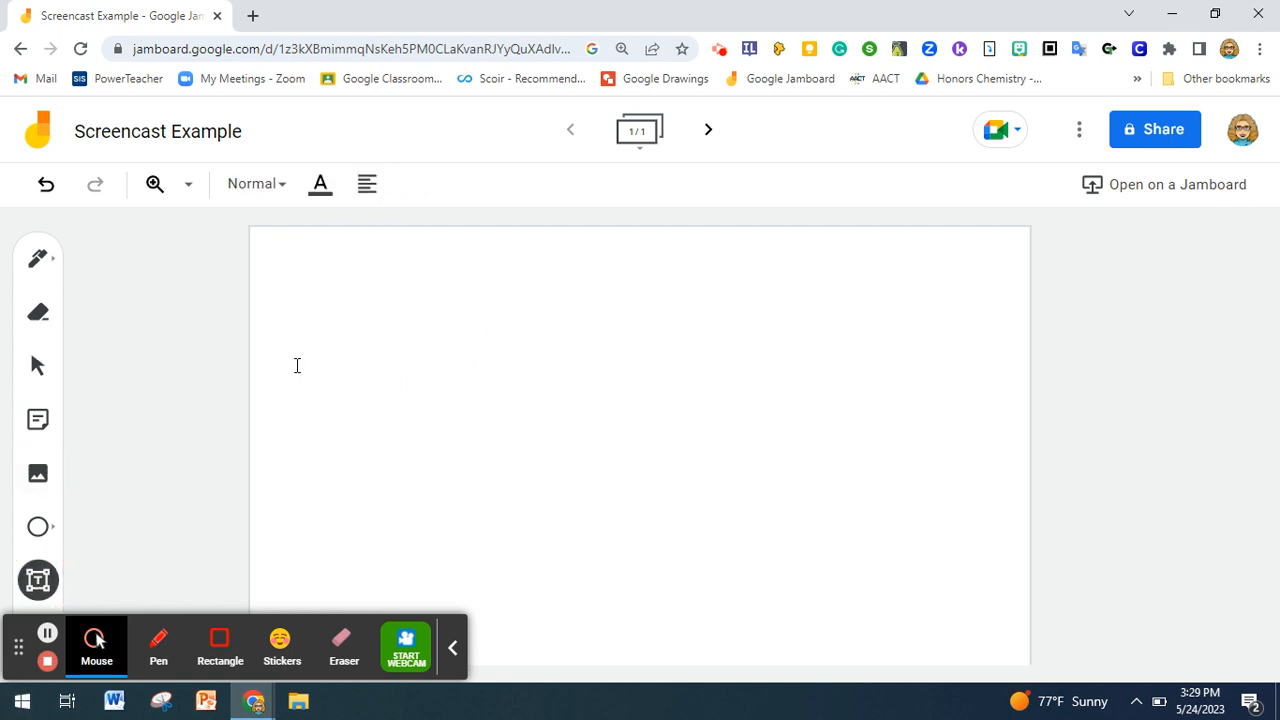
{"action": "left_click", "coordinate": [290, 266]}
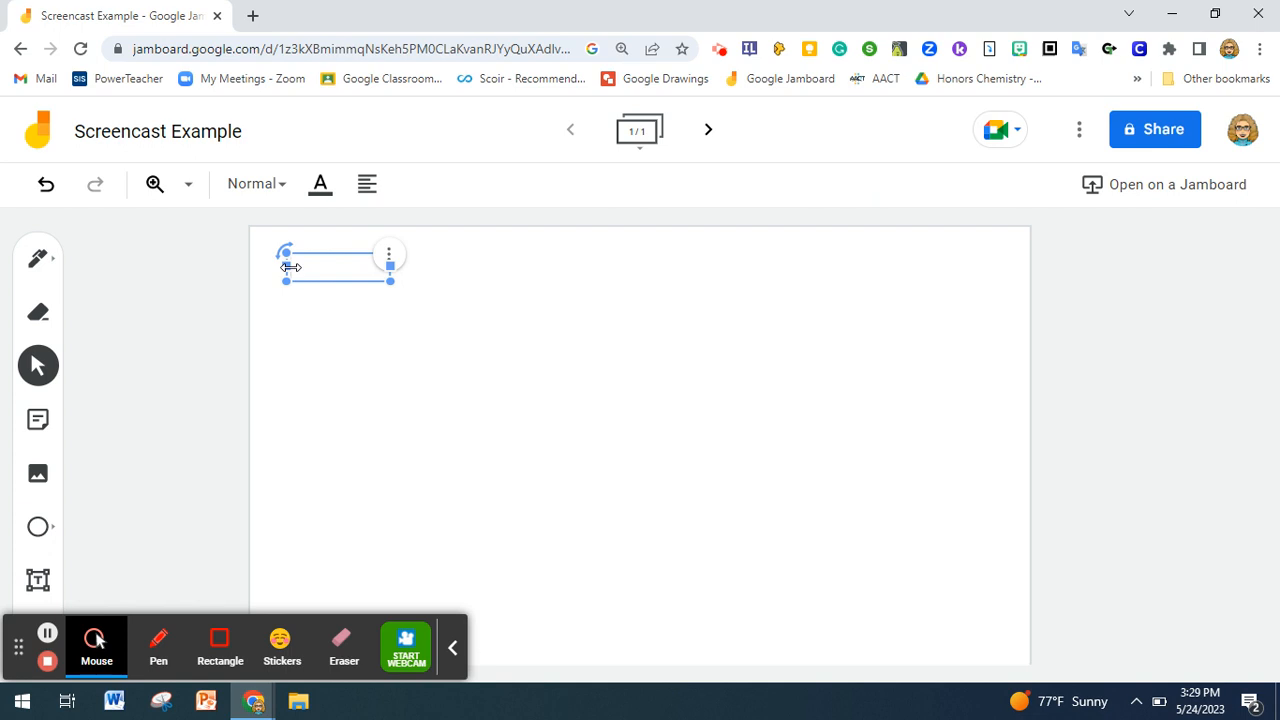
{"action": "type", "text": "Roblems #1"}
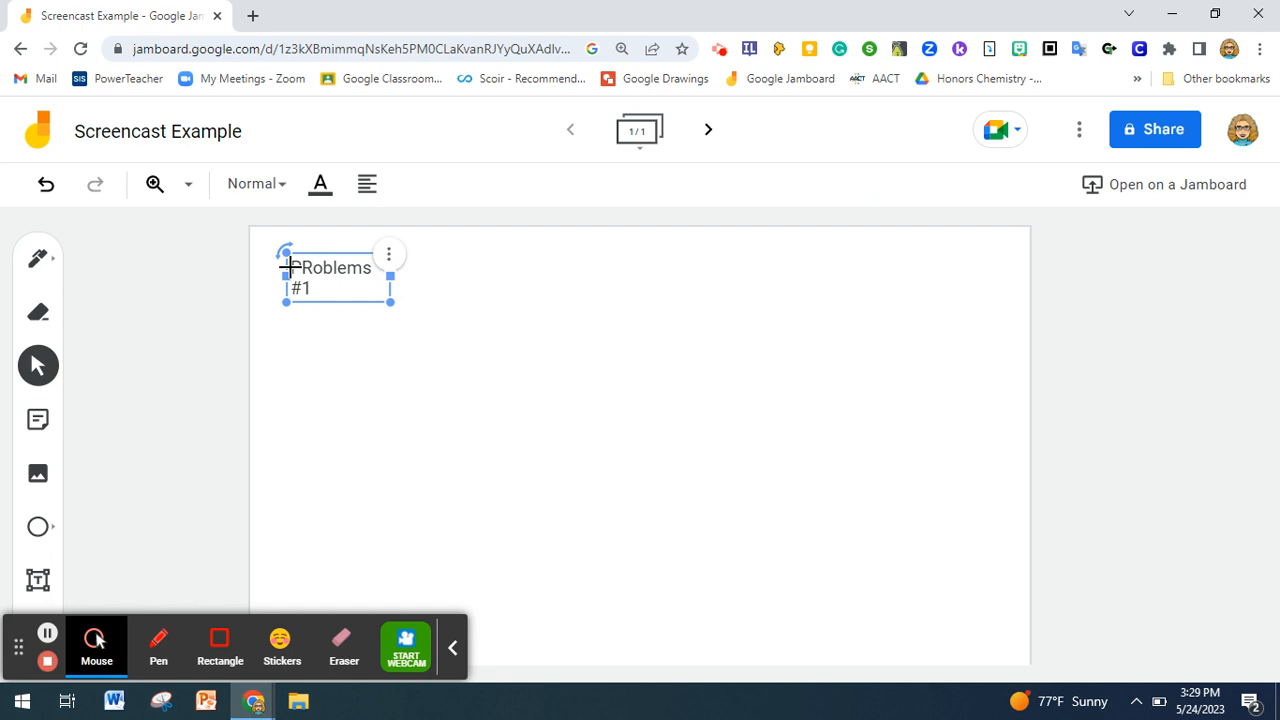
{"action": "left_click", "coordinate": [290, 266]}
{"action": "type", "text": "P"}
- Widen the "PRoblems #1" text box so its text fits on one line, and tilt the box slightly clockwise
{"action": "left_click", "coordinate": [353, 253]}
{"action": "left_click", "coordinate": [349, 270]}
{"action": "left_click_drag", "start_coordinate": [390, 277], "coordinate": [487, 268]}
{"action": "left_click", "coordinate": [323, 267]}
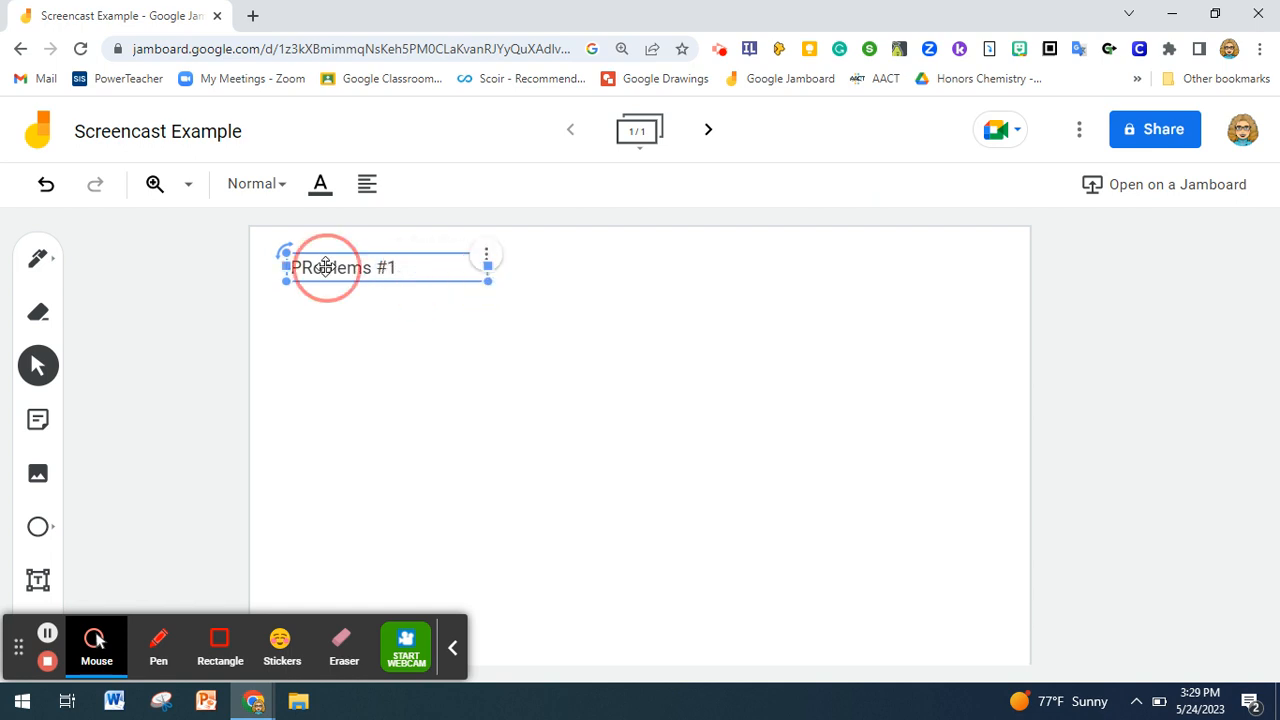
{"action": "left_click_drag", "start_coordinate": [302, 267], "coordinate": [302, 237]}
- Delete the tilted "PRoblems #1" text box from the frame
{"action": "left_click", "coordinate": [497, 280]}
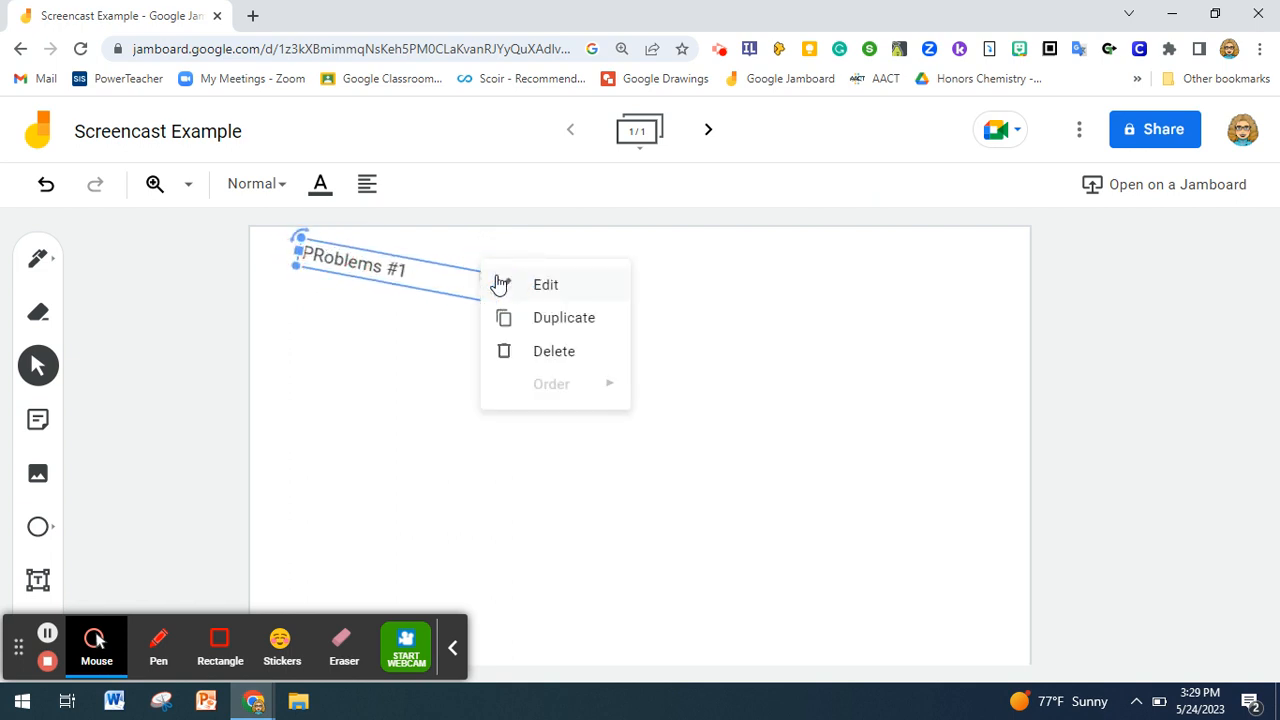
{"action": "left_click", "coordinate": [548, 348]}
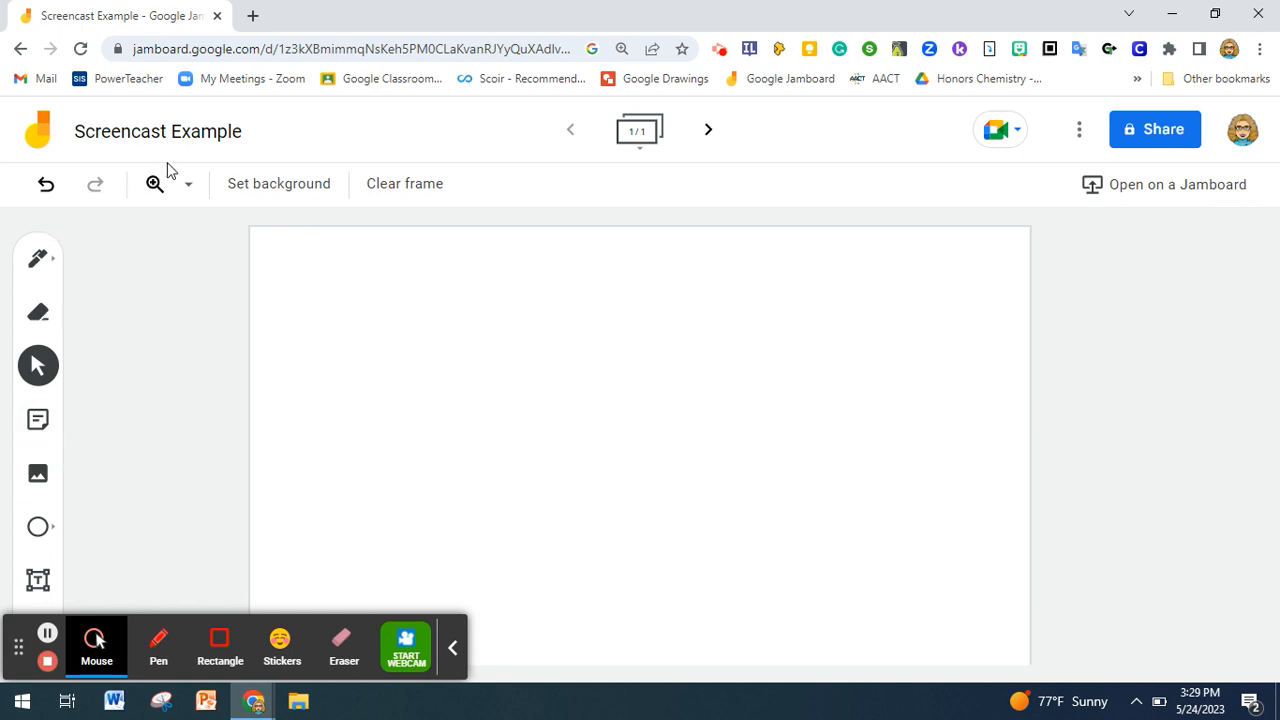
- Start adding an image to the frame and search Google Images for "beaker"
{"action": "left_click", "coordinate": [38, 474]}
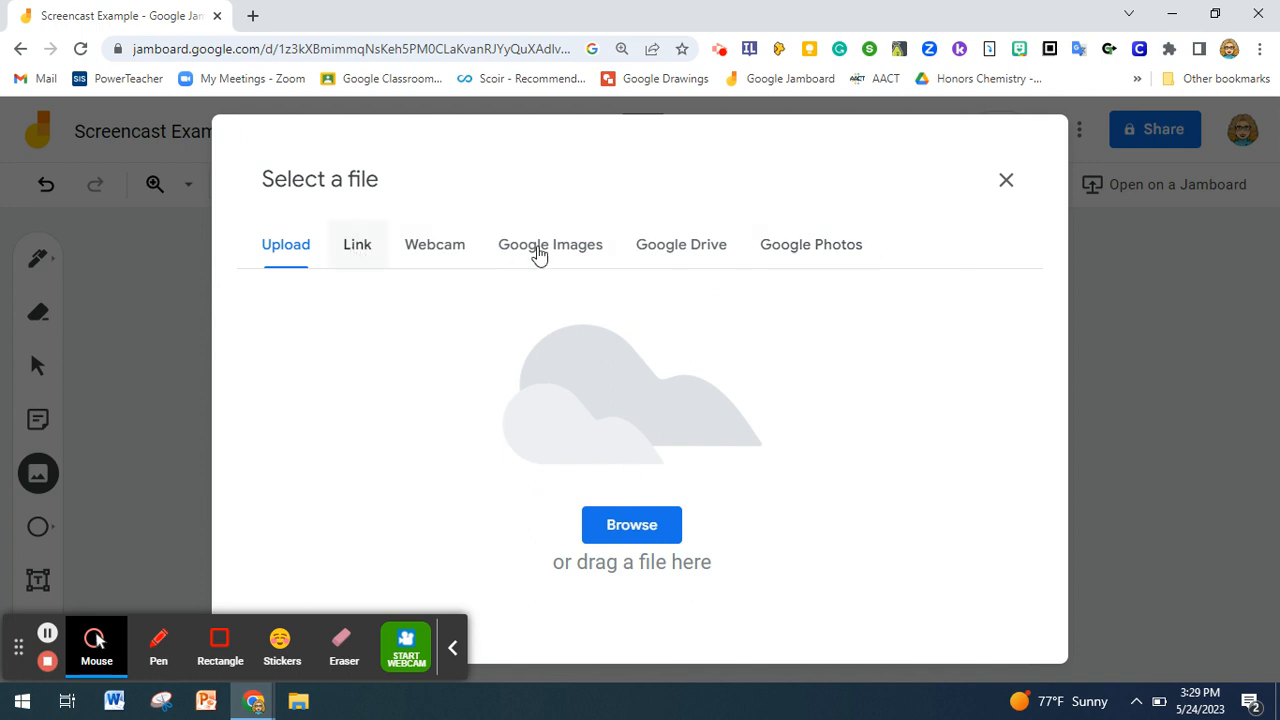
{"action": "left_click", "coordinate": [586, 254]}
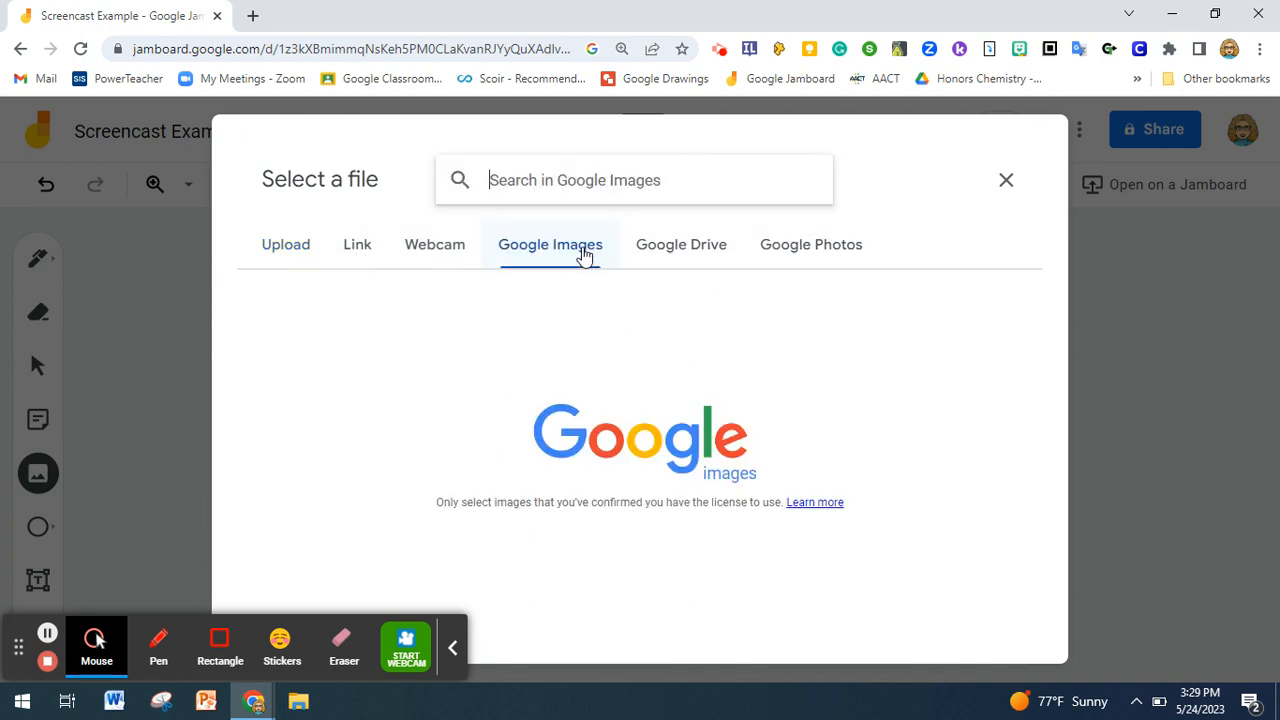
{"action": "left_click", "coordinate": [551, 191]}
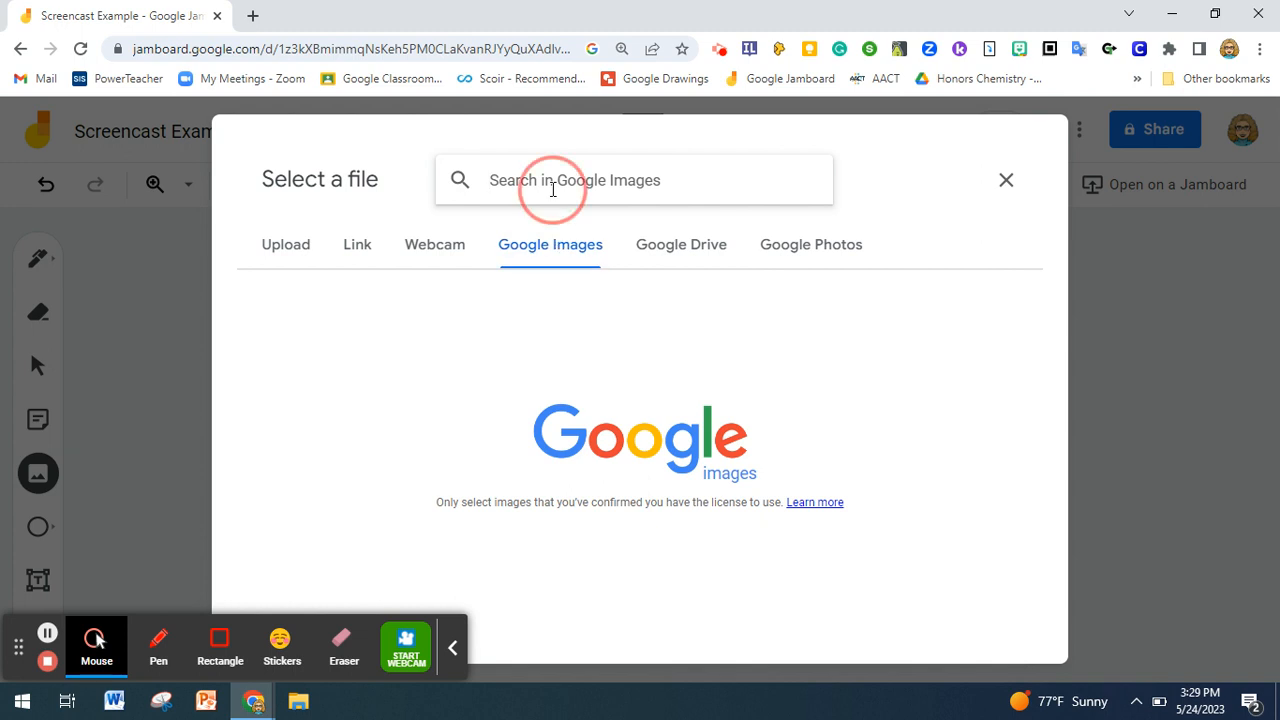
{"action": "type", "text": "beaker"}
{"action": "key", "text": "Return"}
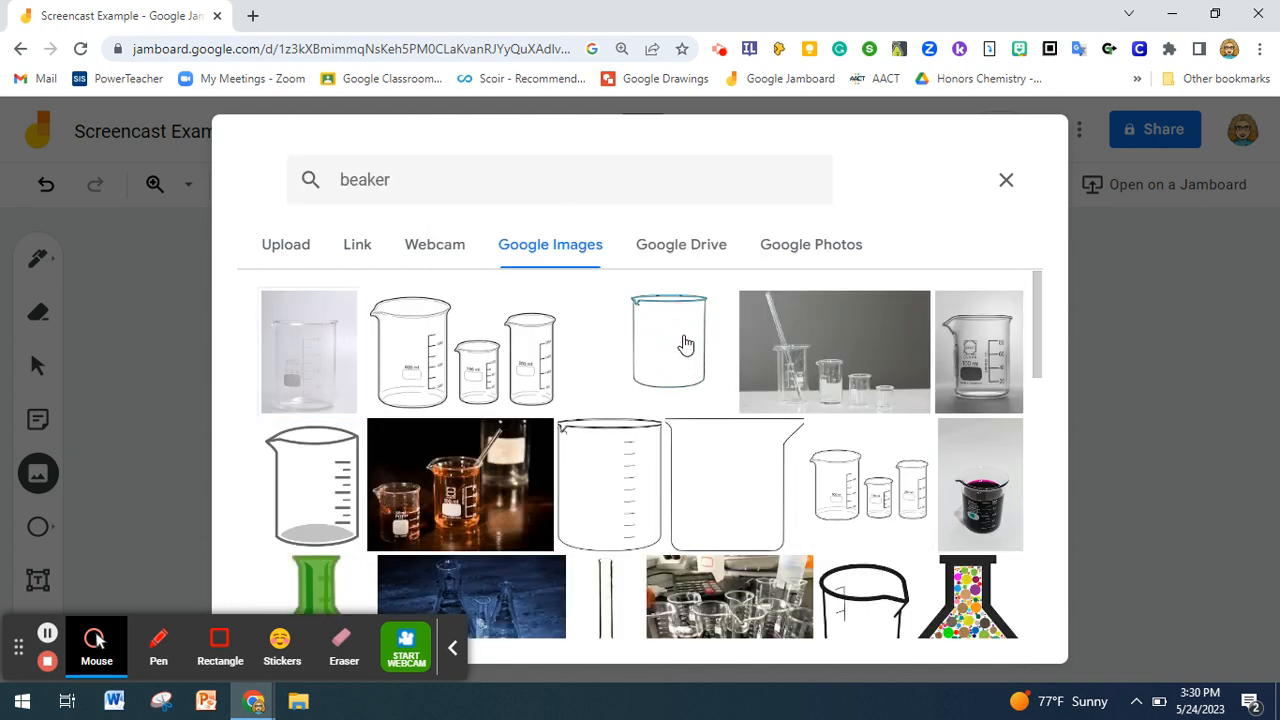
- Insert the plain outline drawing of a single beaker with a blue rim into the frame
{"action": "left_click", "coordinate": [677, 352]}
{"action": "left_click", "coordinate": [962, 602]}
{"action": "left_click", "coordinate": [645, 358]}
{"action": "left_click", "coordinate": [980, 610]}
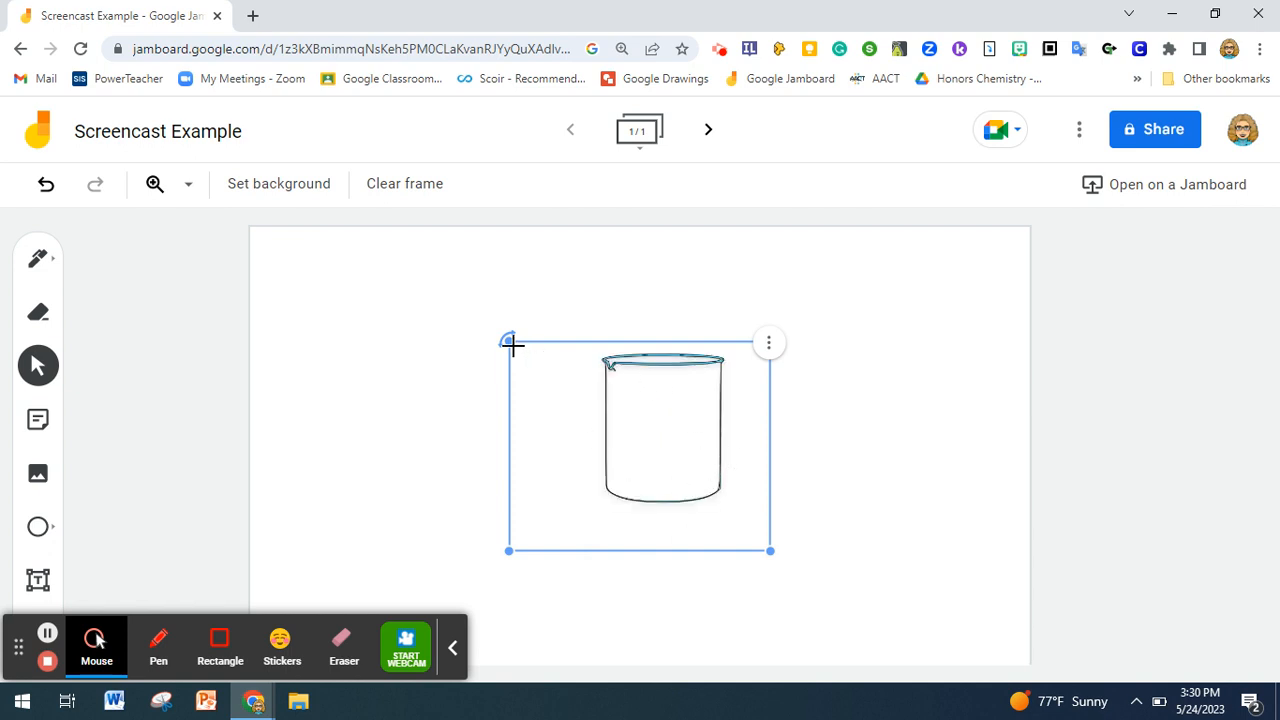
- Enlarge the beaker image proportionally toward the frame's lower-right corner
{"action": "left_click_drag", "start_coordinate": [506, 344], "coordinate": [433, 289]}
{"action": "left_click_drag", "start_coordinate": [508, 342], "coordinate": [541, 358]}
{"action": "left_click_drag", "start_coordinate": [774, 549], "coordinate": [884, 640]}
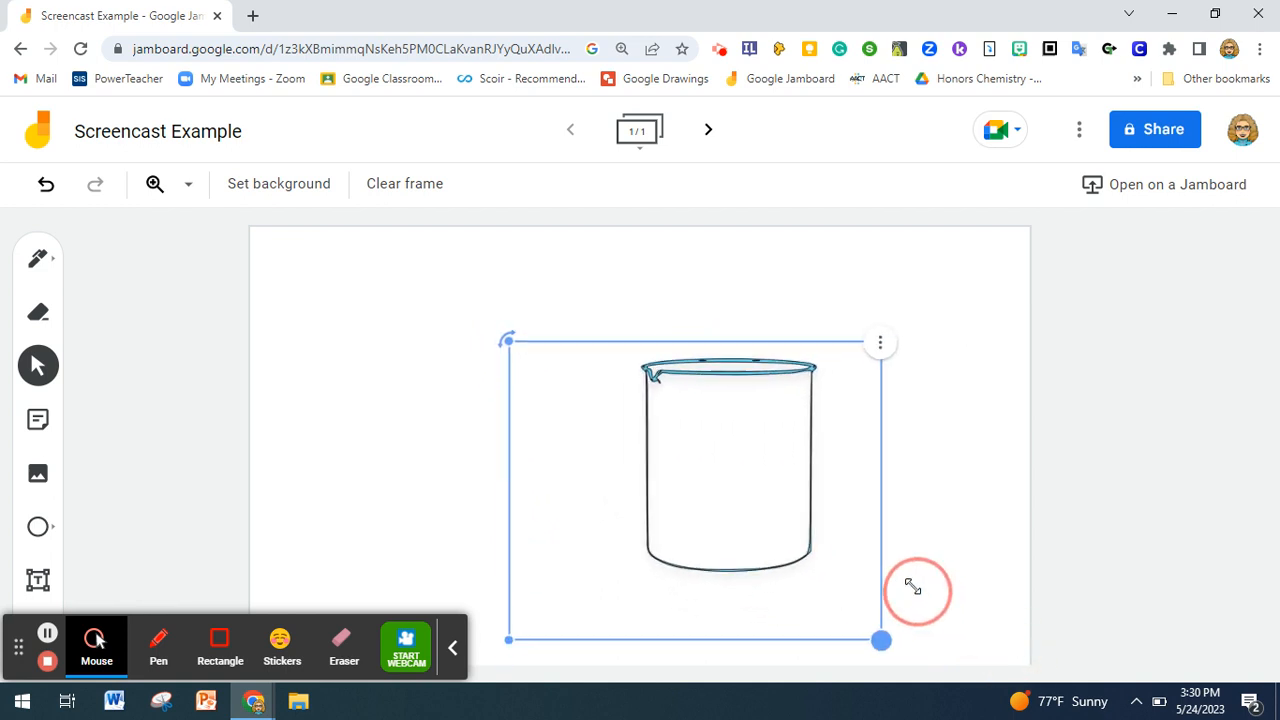
- Delete the beaker image from the frame
{"action": "left_click", "coordinate": [880, 344]}
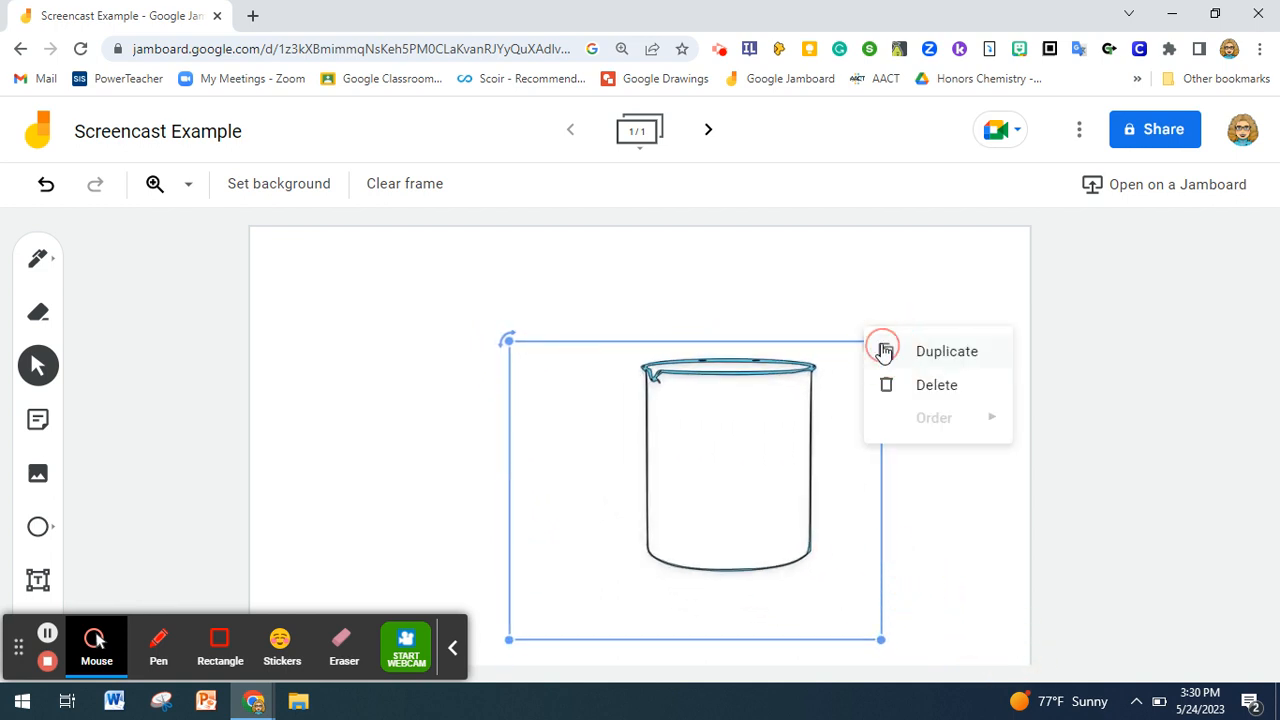
{"action": "left_click", "coordinate": [918, 392]}
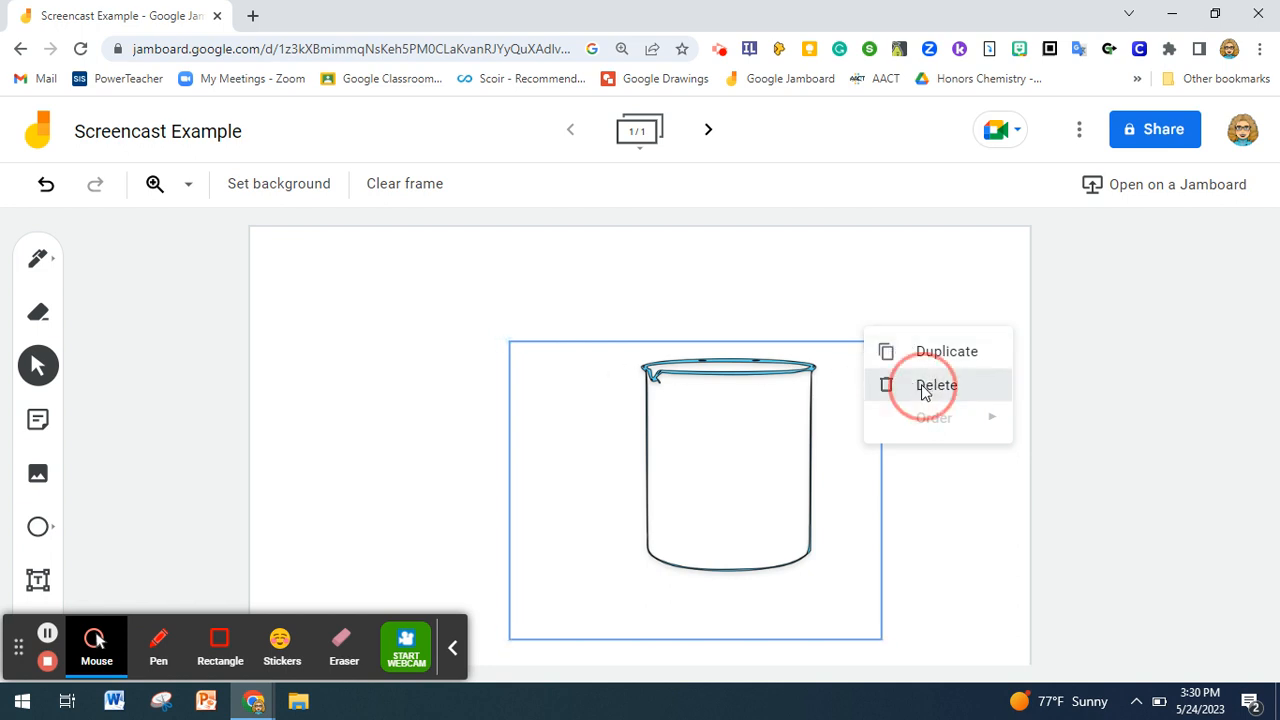
- Add a yellow sticky note reading "Good Job!" to the frame
{"action": "left_click", "coordinate": [38, 419]}
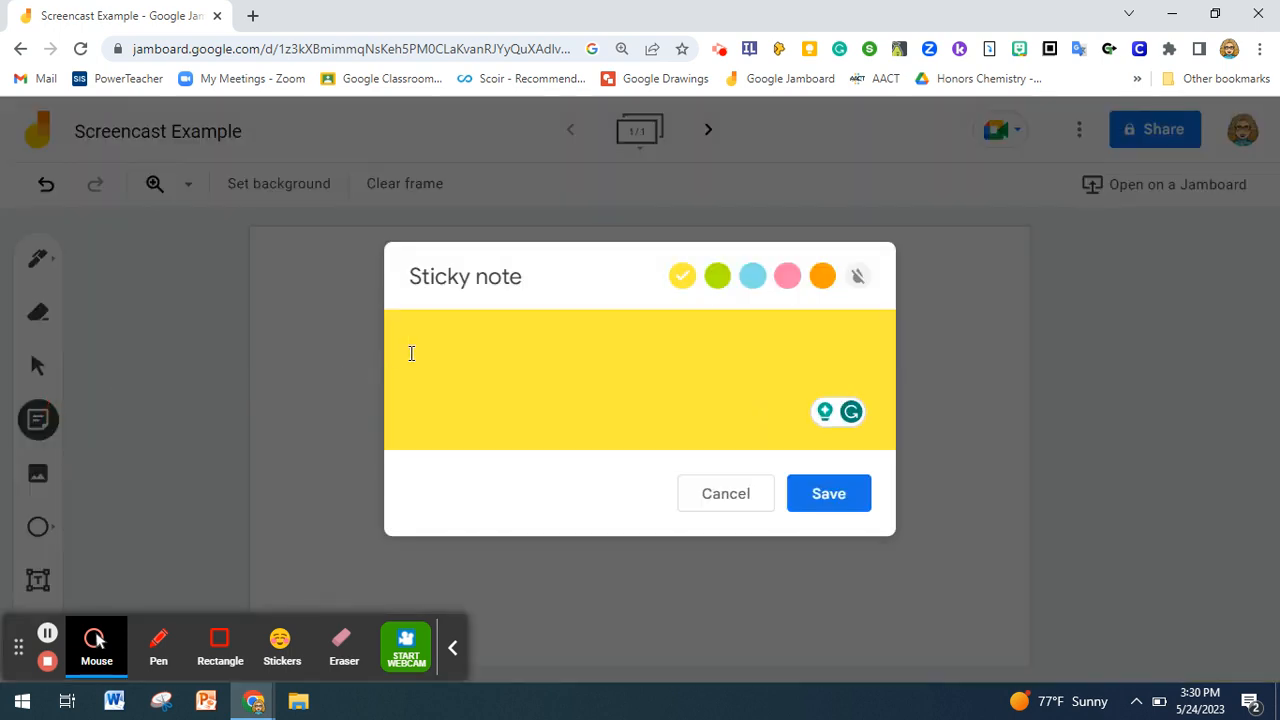
{"action": "type", "text": "Good Job!"}
{"action": "left_click", "coordinate": [826, 494]}
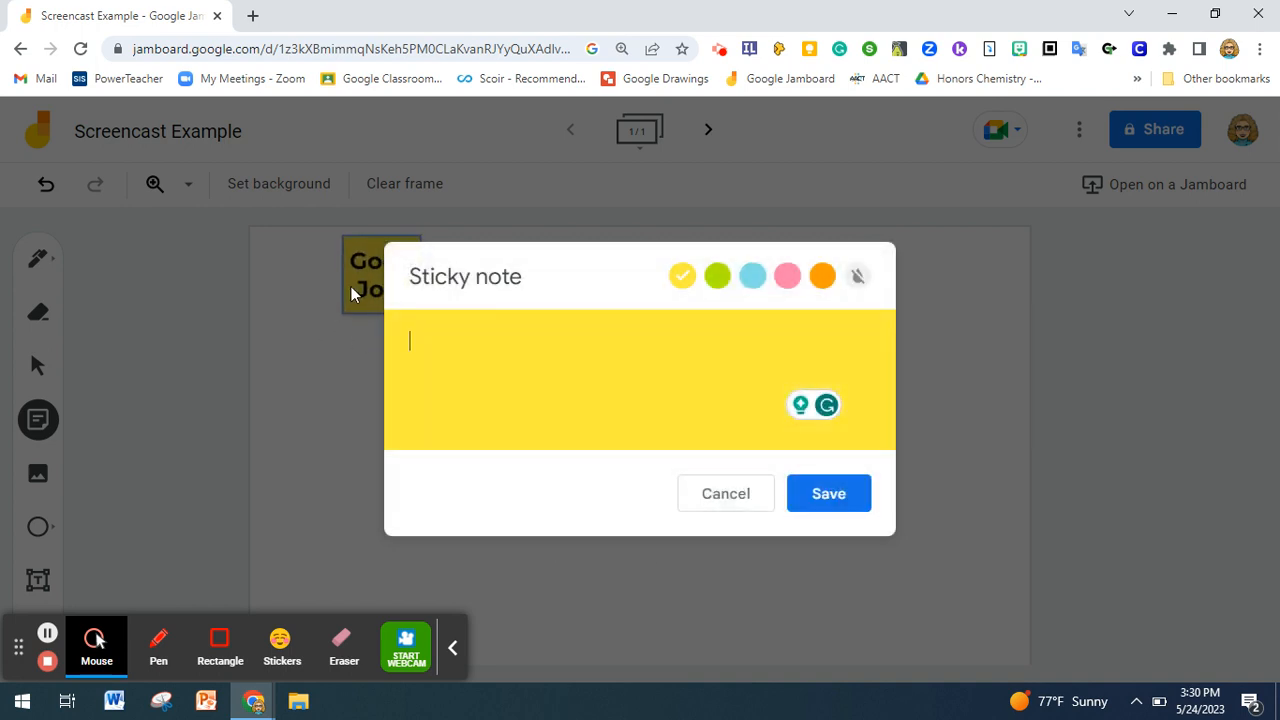
- Discard the new empty sticky note and move the "Good Job!" note to the frame's upper-right corner
{"action": "left_click", "coordinate": [731, 491]}
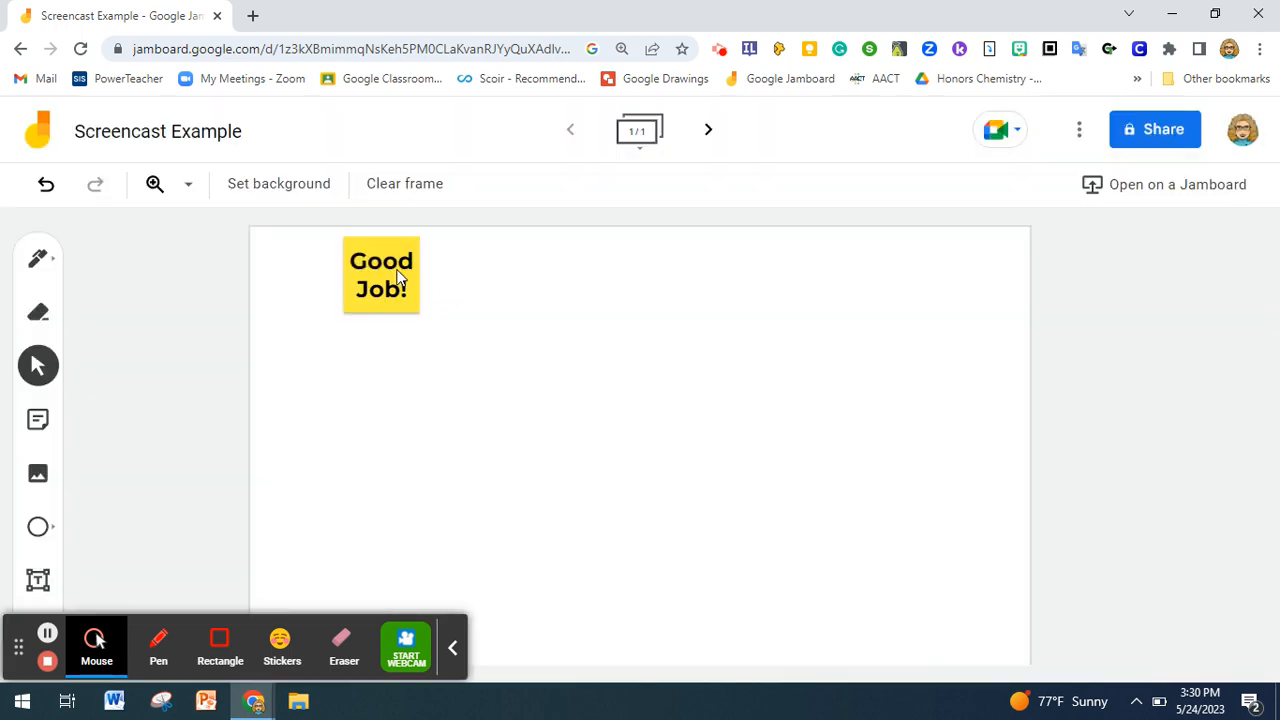
{"action": "left_click_drag", "start_coordinate": [383, 272], "coordinate": [953, 305]}
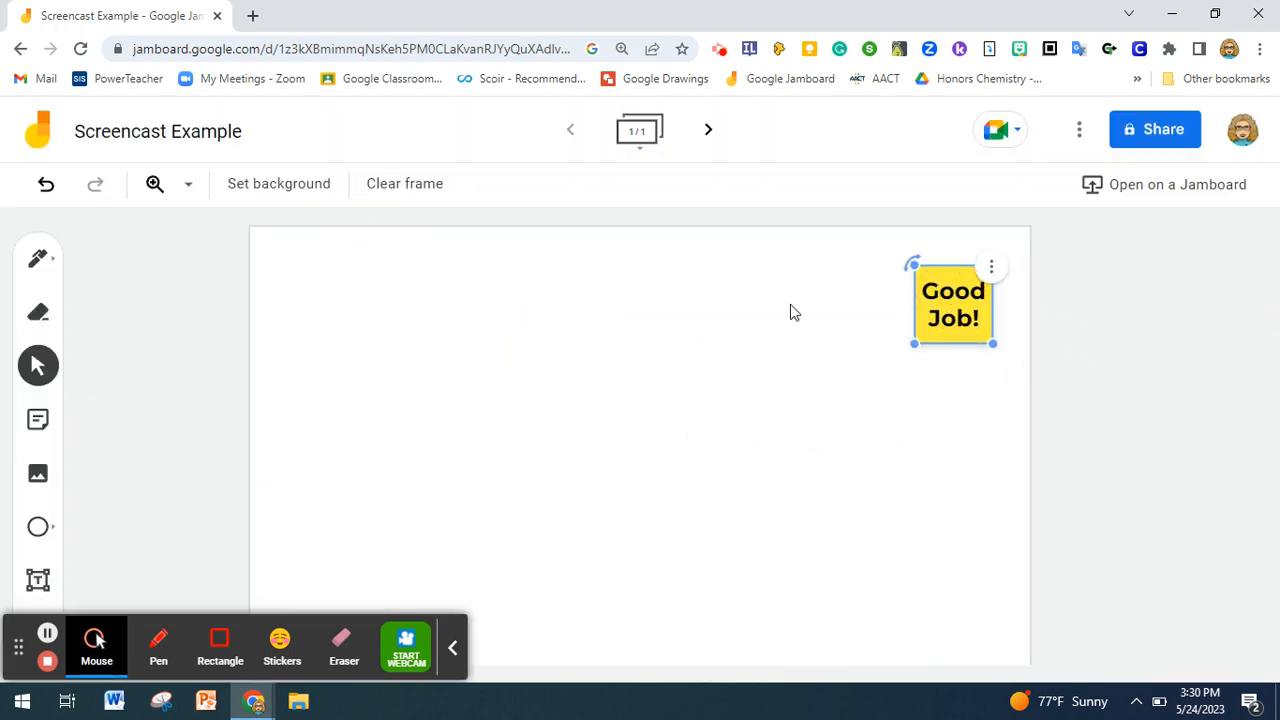
{"action": "left_click", "coordinate": [853, 338]}
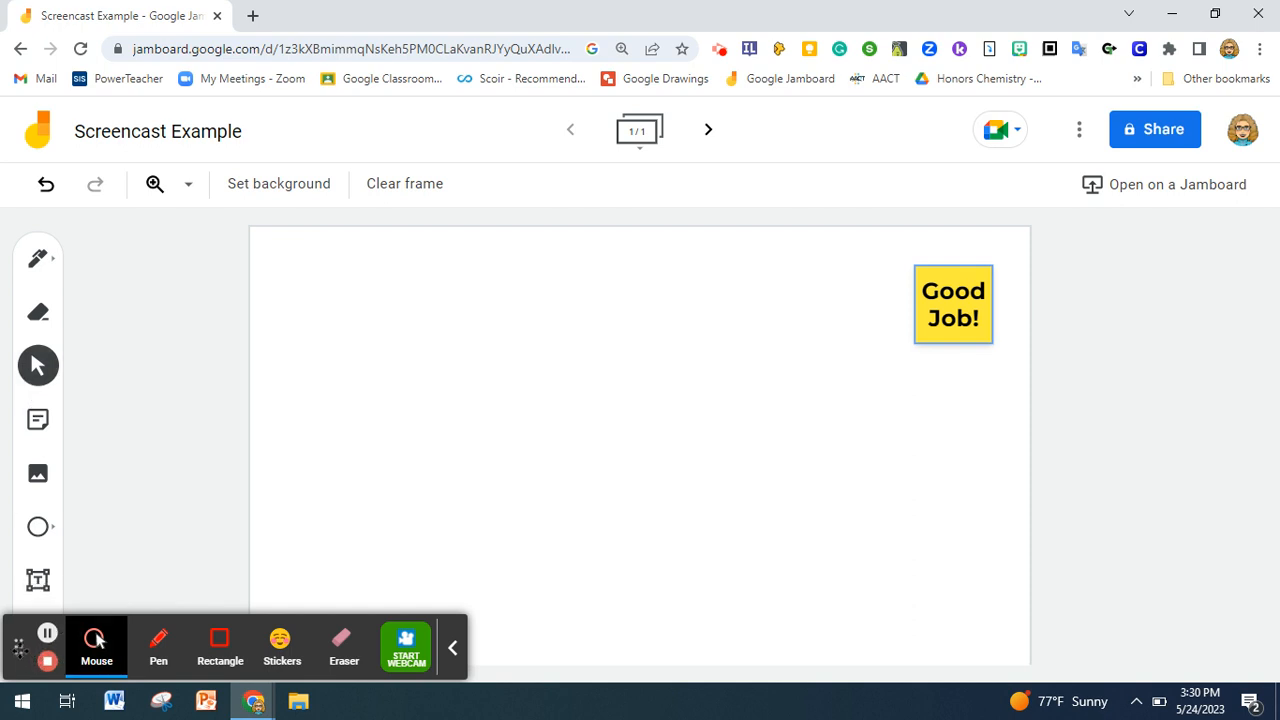
- View the background choices available for the frame, including the custom image option
{"action": "left_click_drag", "start_coordinate": [20, 649], "coordinate": [840, 645]}
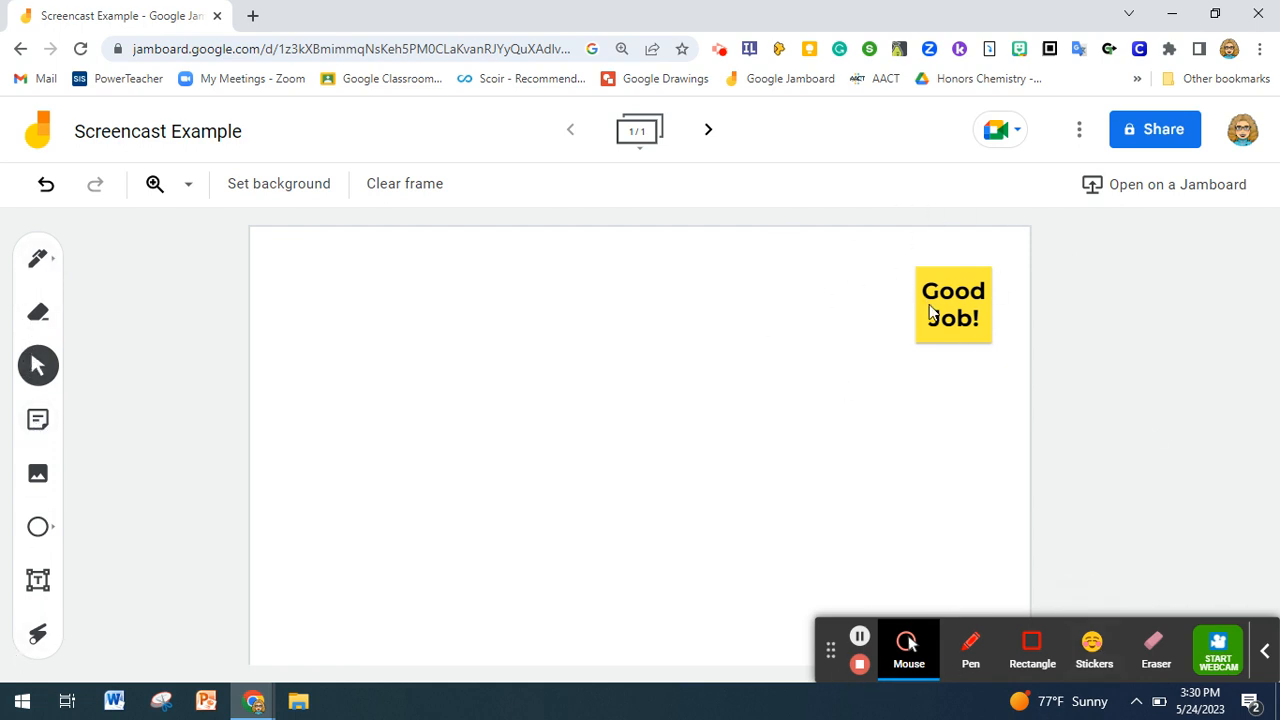
{"action": "left_click_drag", "start_coordinate": [835, 650], "coordinate": [13, 648]}
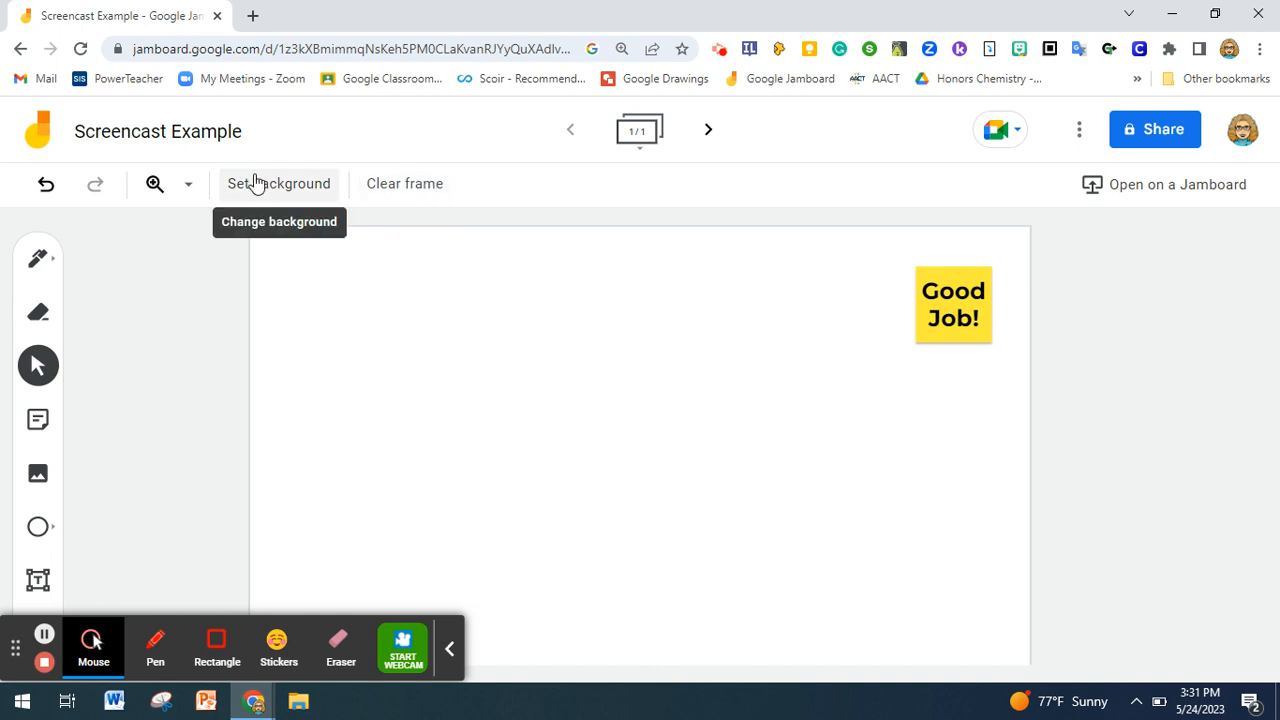
{"action": "left_click", "coordinate": [282, 190]}
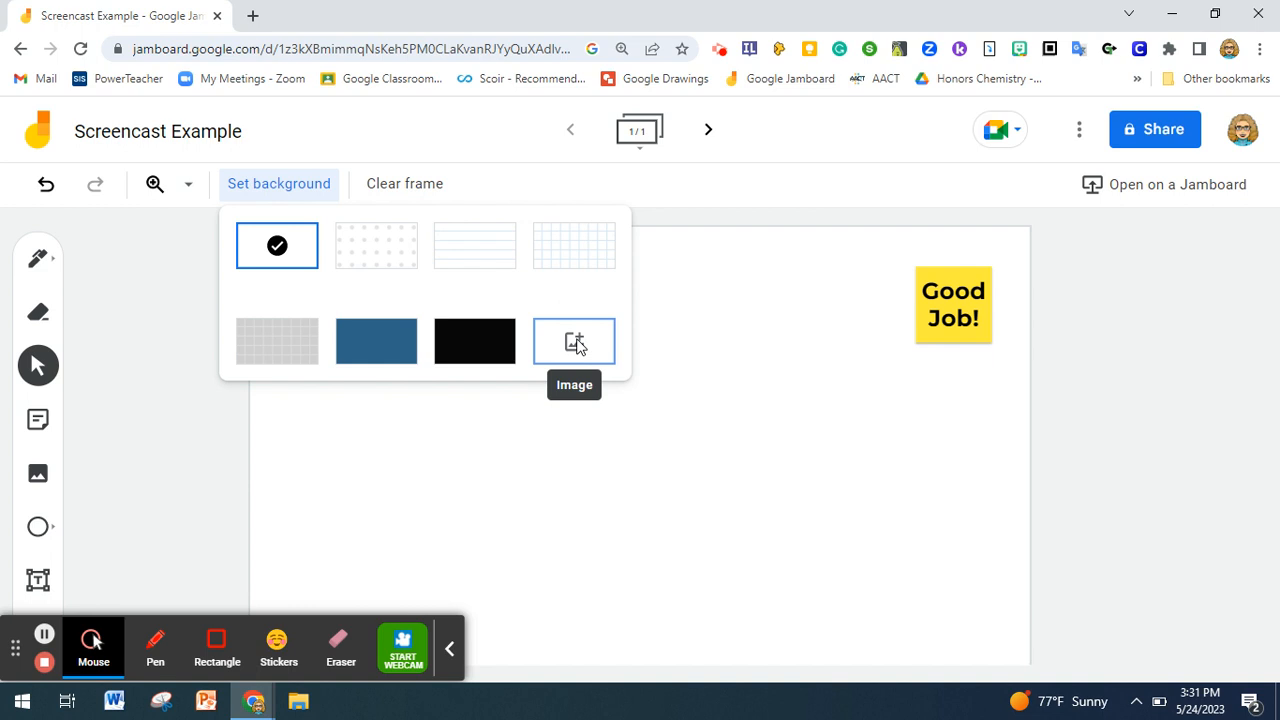
- Delete the "Good Job!" sticky note from the frame
{"action": "left_click", "coordinate": [940, 300]}
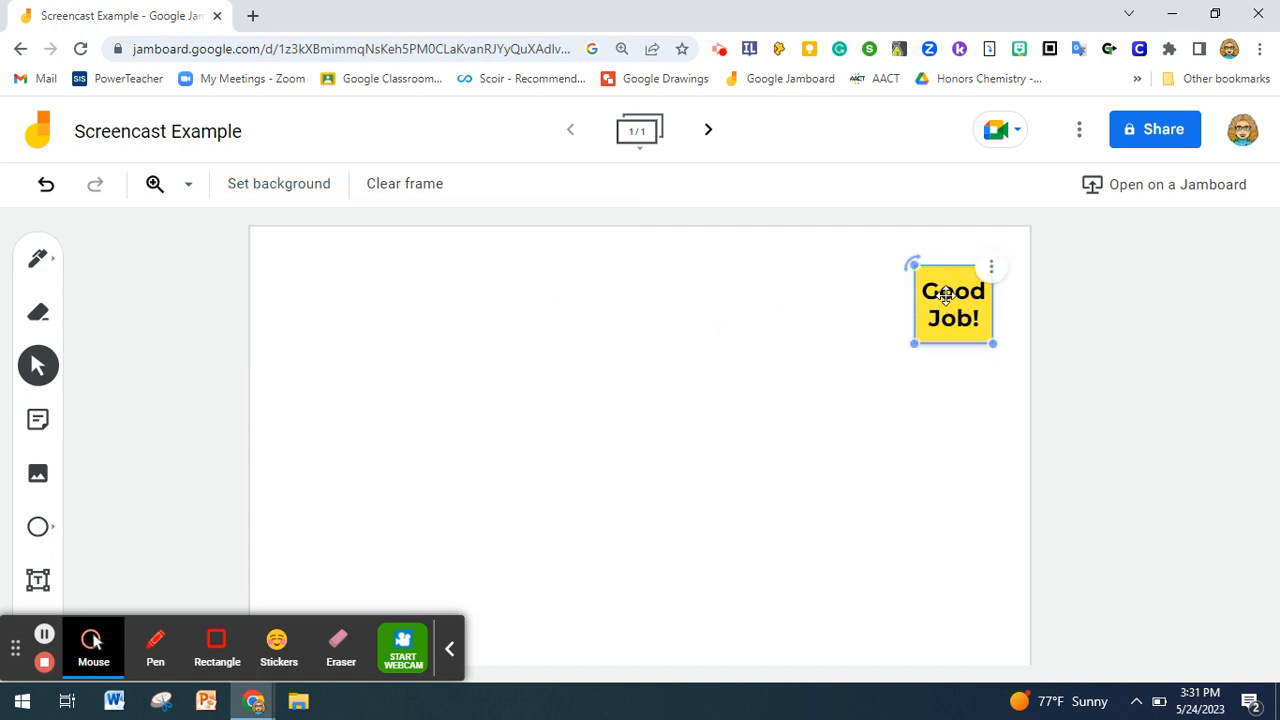
{"action": "left_click", "coordinate": [992, 274]}
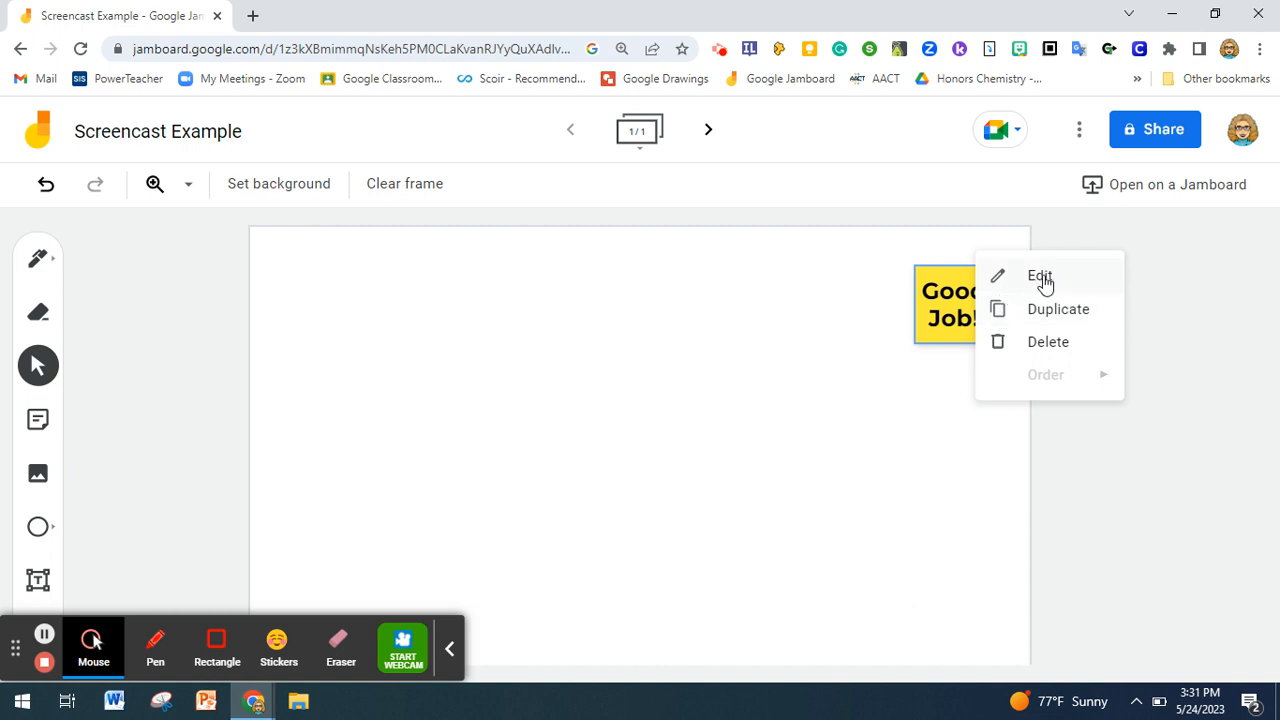
{"action": "left_click", "coordinate": [1040, 342]}
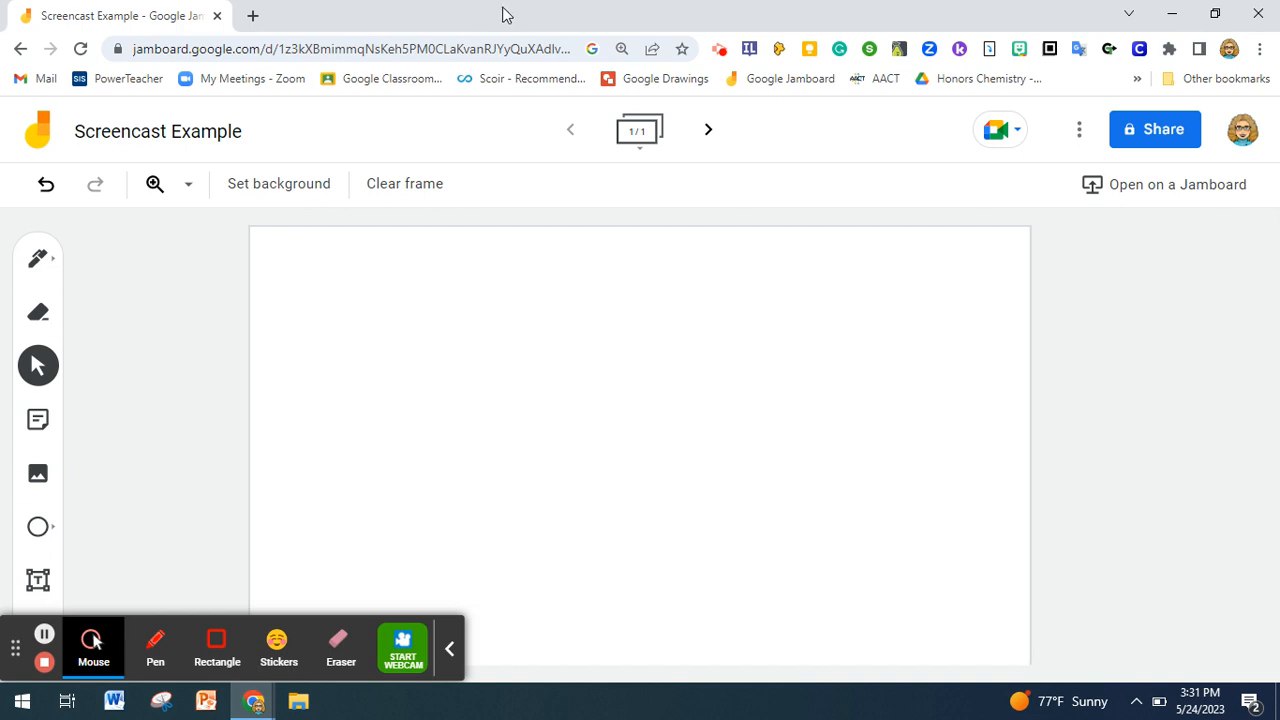
- Search for Google Drawings in a new browser tab and open a blank drawing
{"action": "left_click", "coordinate": [251, 17]}
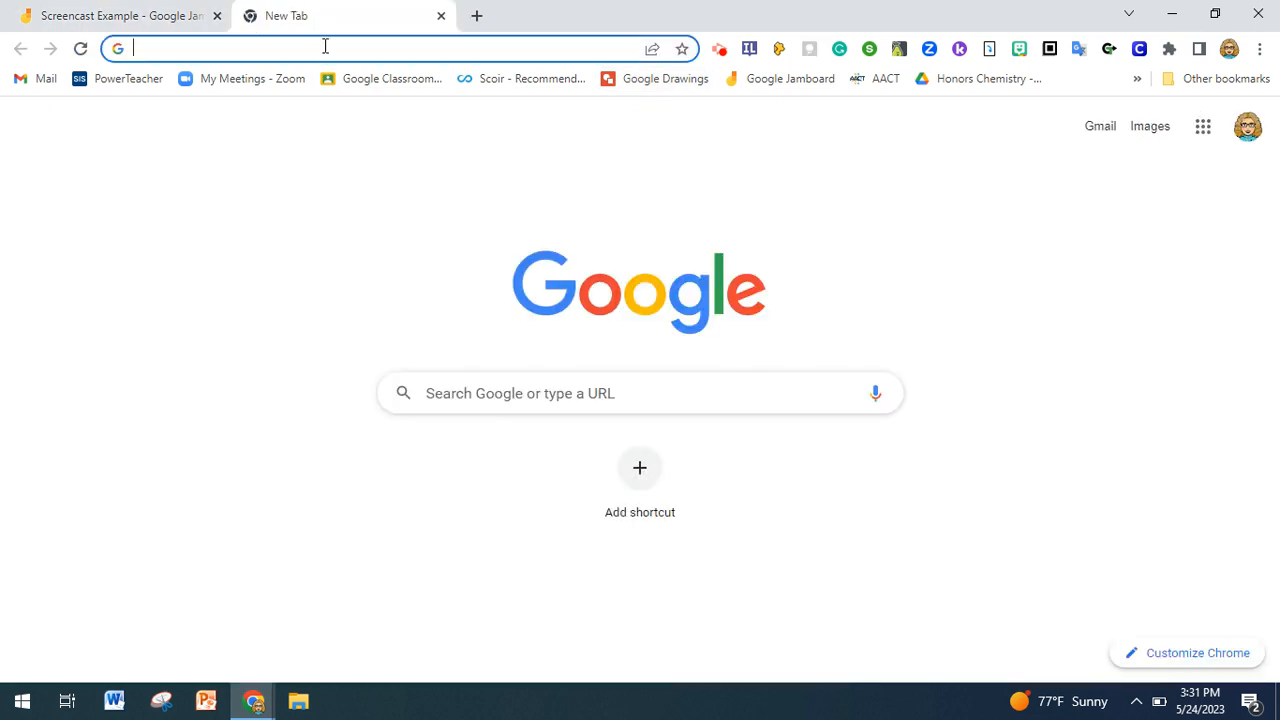
{"action": "type", "text": "Googl"}
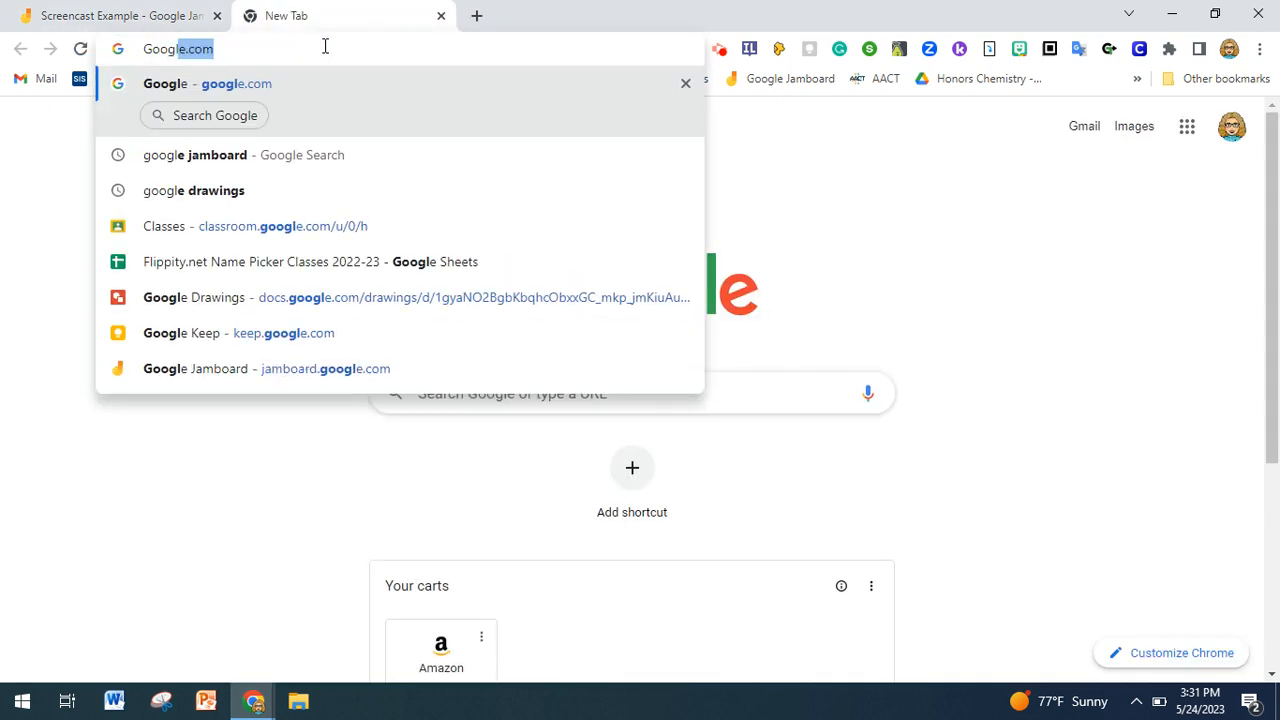
{"action": "type", "text": "e Drawings"}
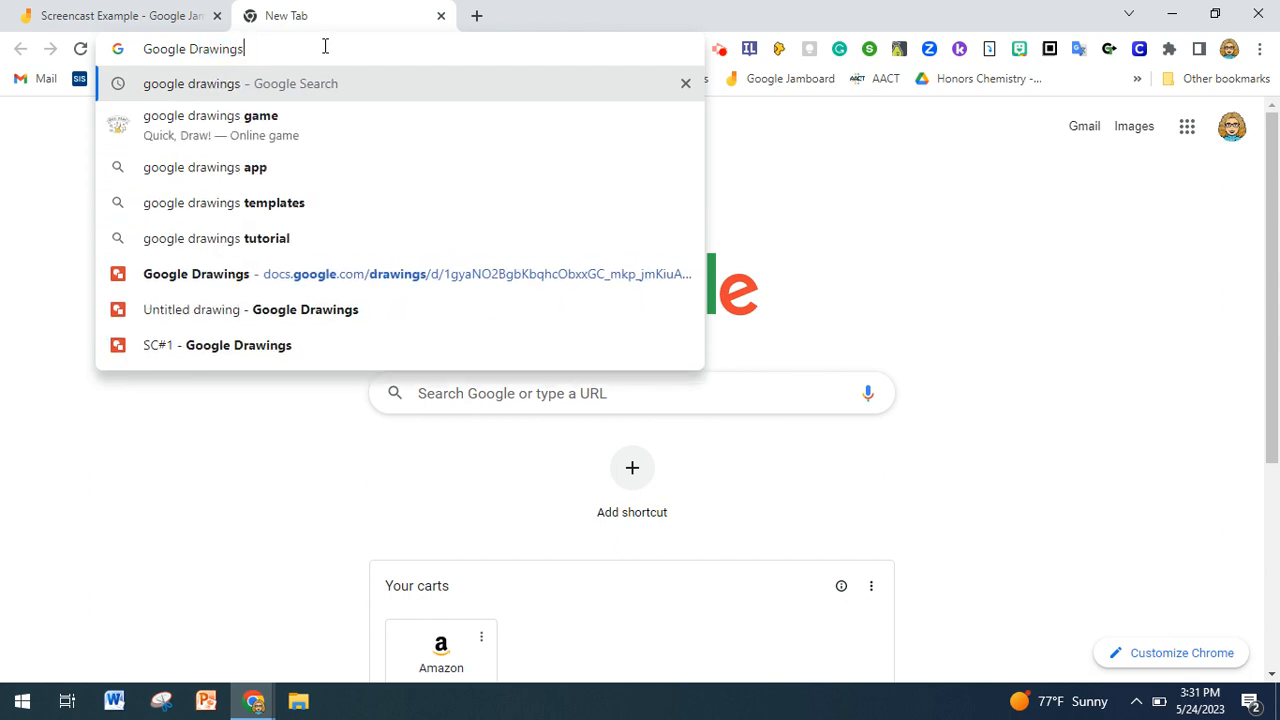
{"action": "key", "text": "Return"}
{"action": "left_click", "coordinate": [298, 340]}
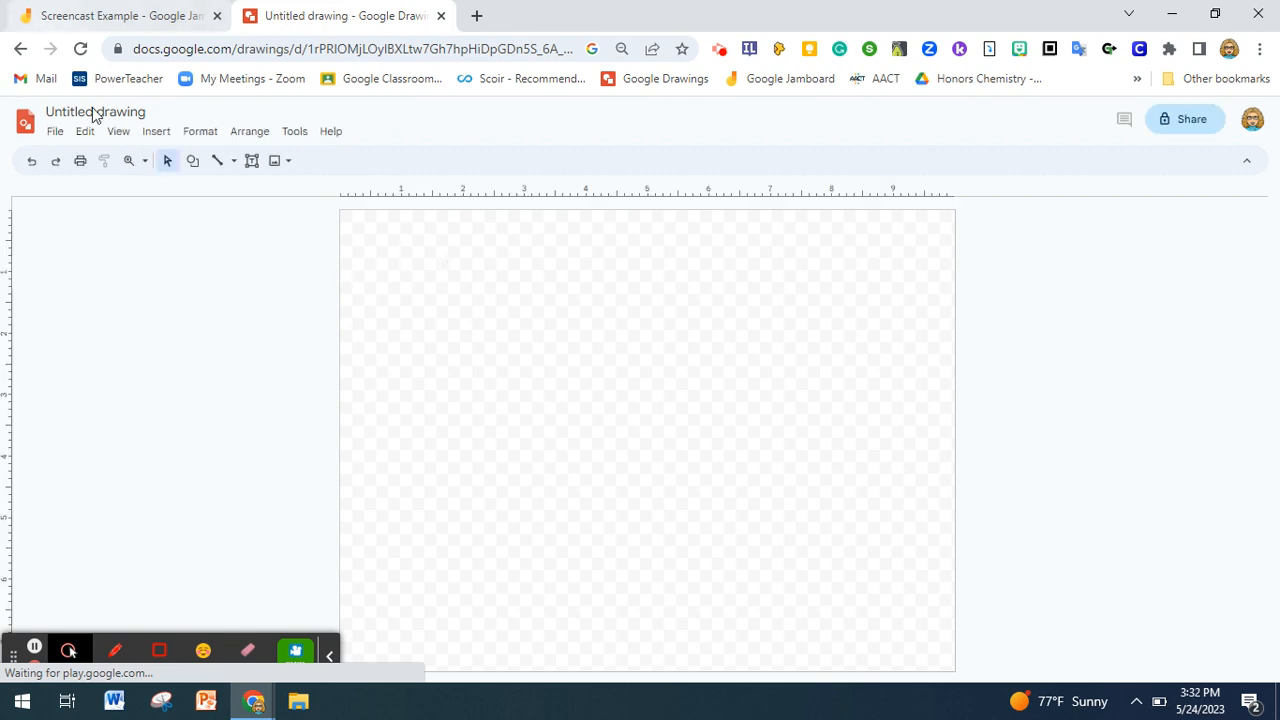
- Rename the untitled drawing as "Screencast Background"
{"action": "left_click", "coordinate": [129, 110]}
{"action": "type", "text": "Sc"}
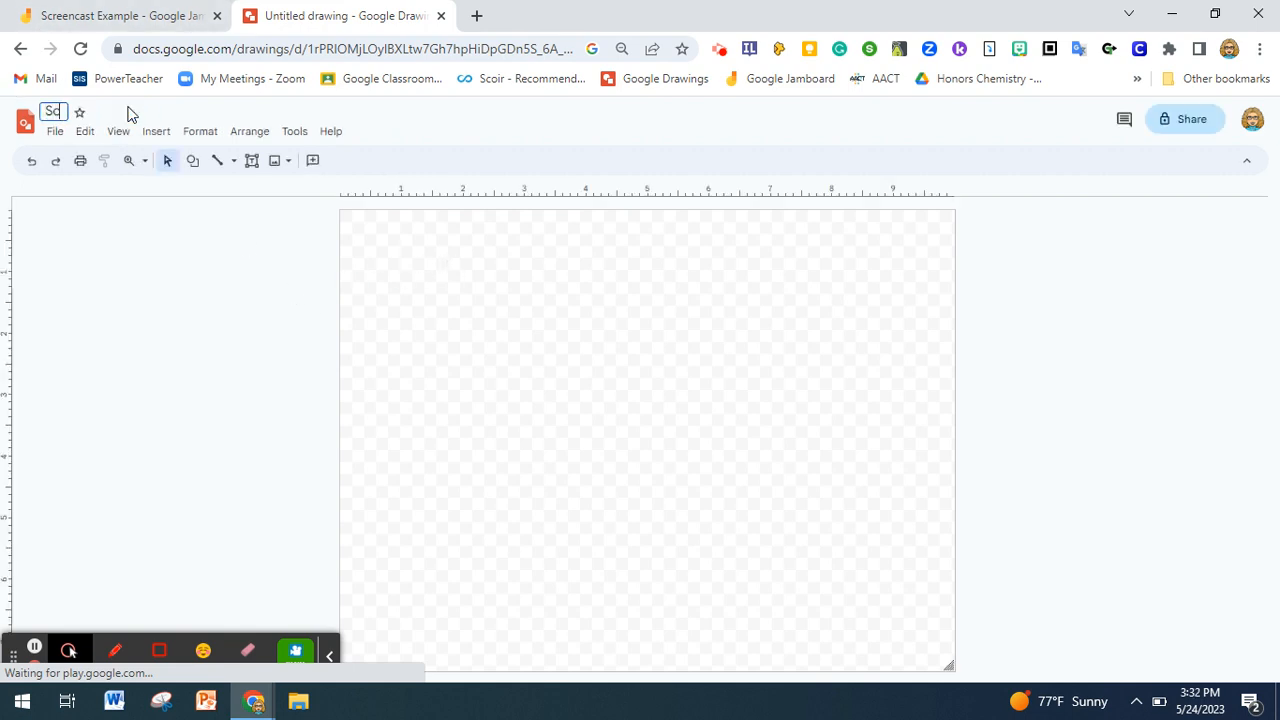
{"action": "type", "text": "reencast"}
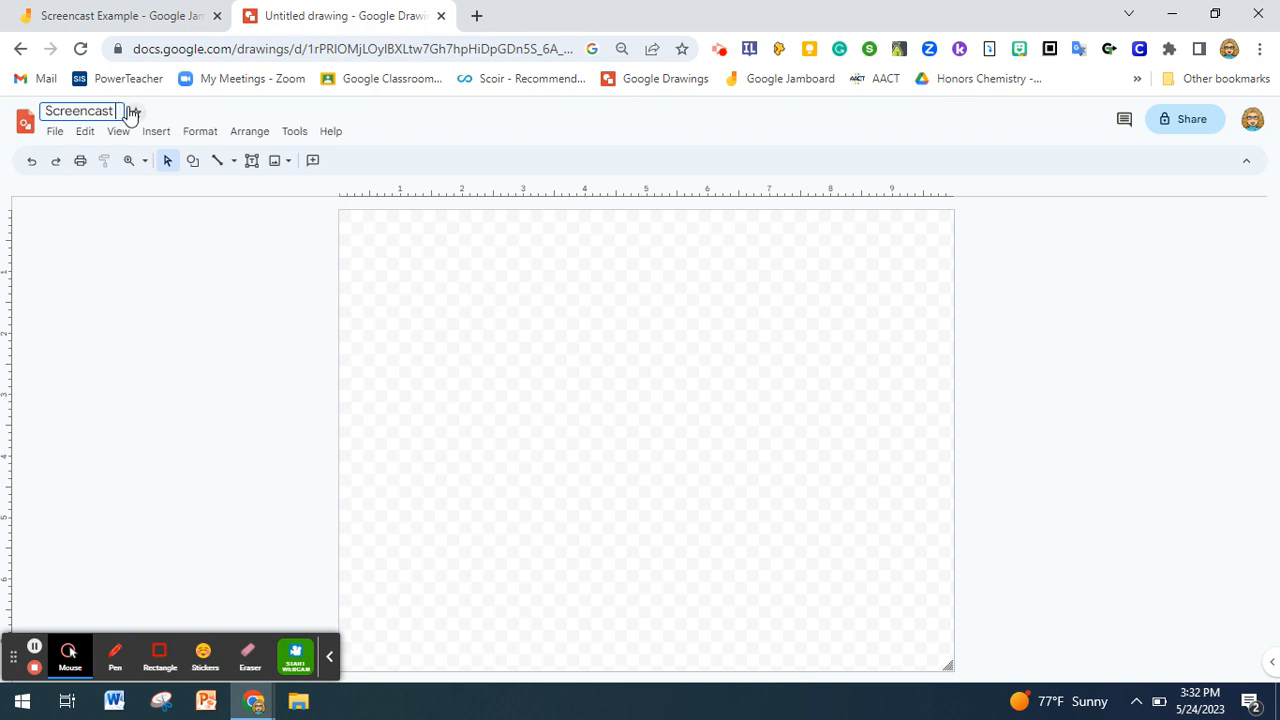
{"action": "type", "text": " Background"}
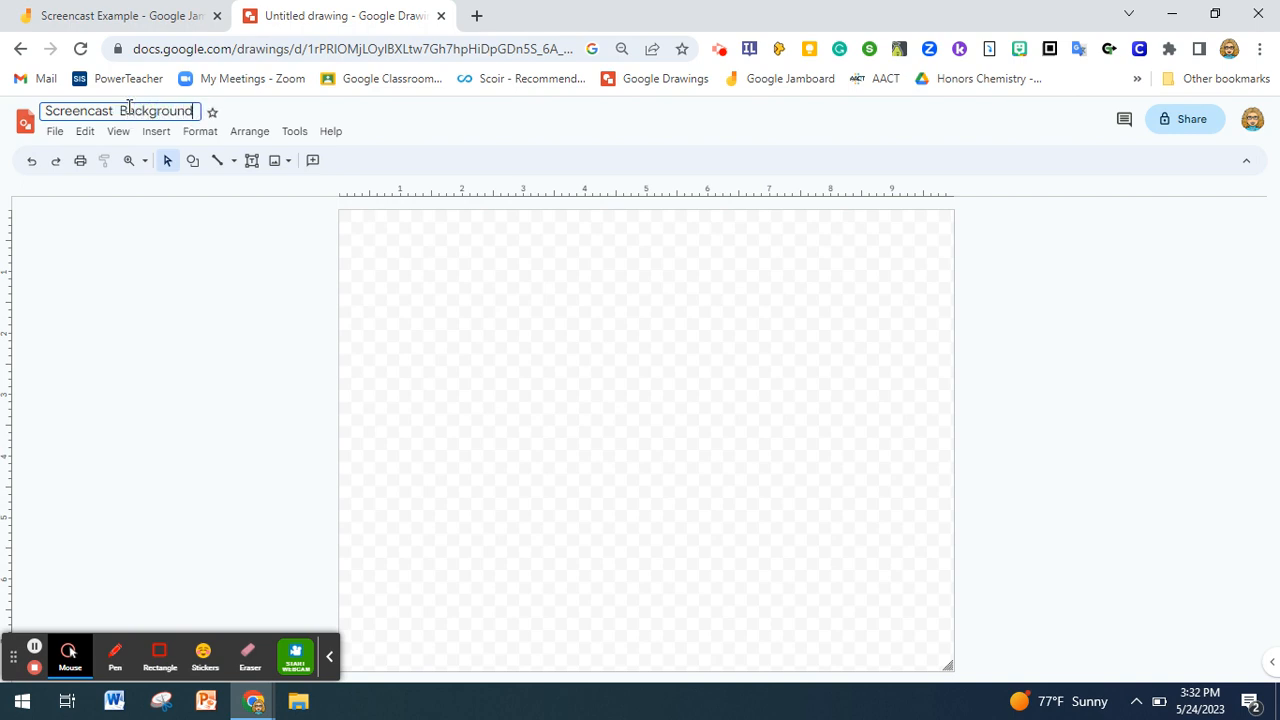
{"action": "key", "text": "Return"}
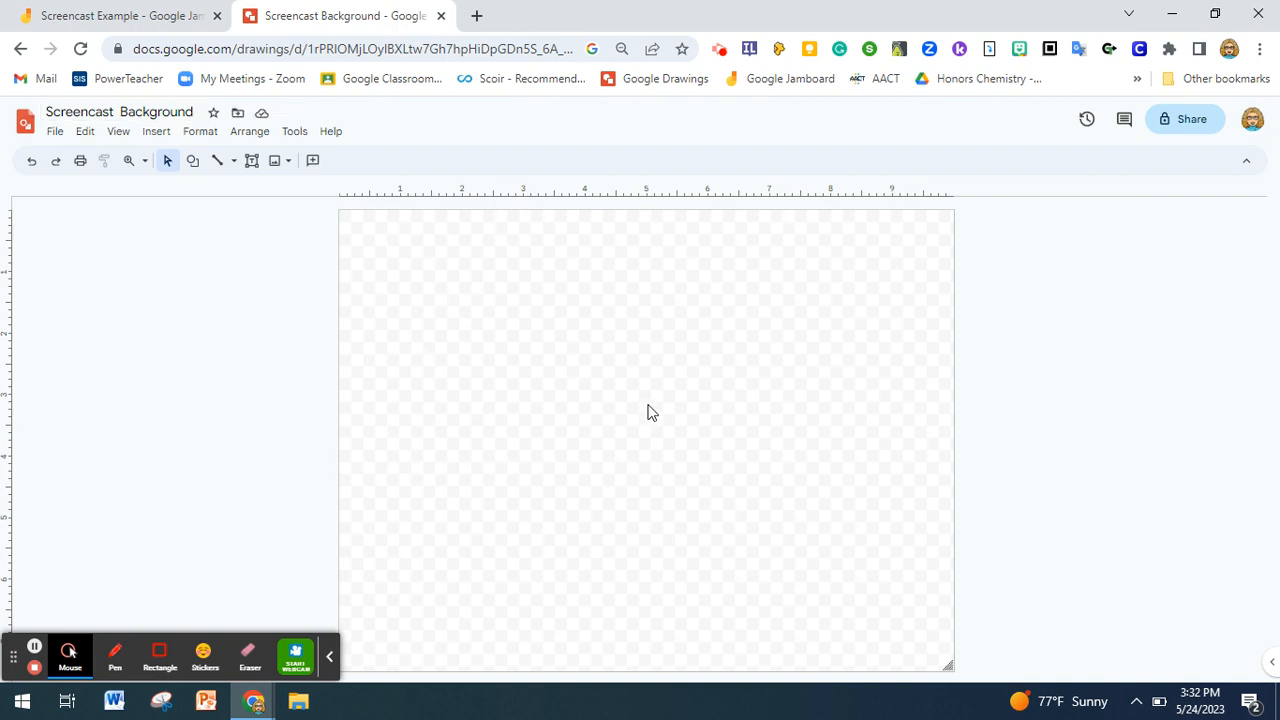
- Compare the canvas with the Jam's frame and set the drawing's page size to Widescreen 16:9
{"action": "left_click", "coordinate": [110, 18]}
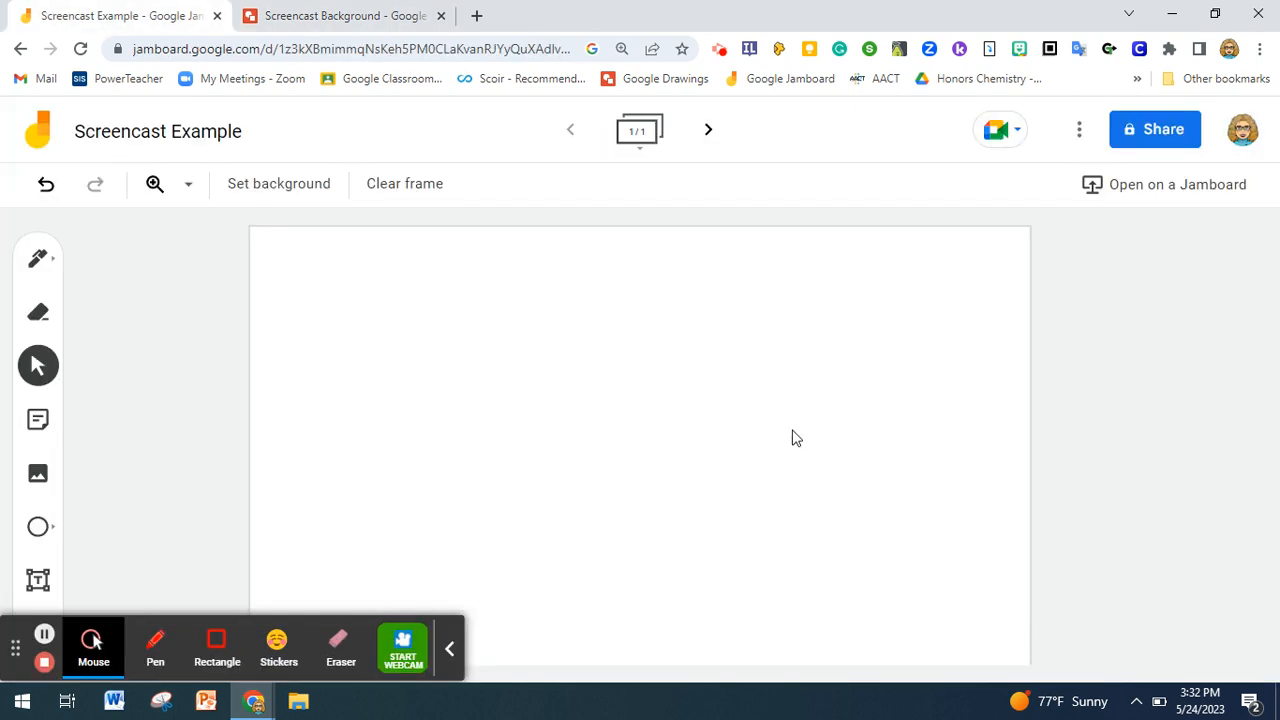
{"action": "left_click", "coordinate": [340, 22]}
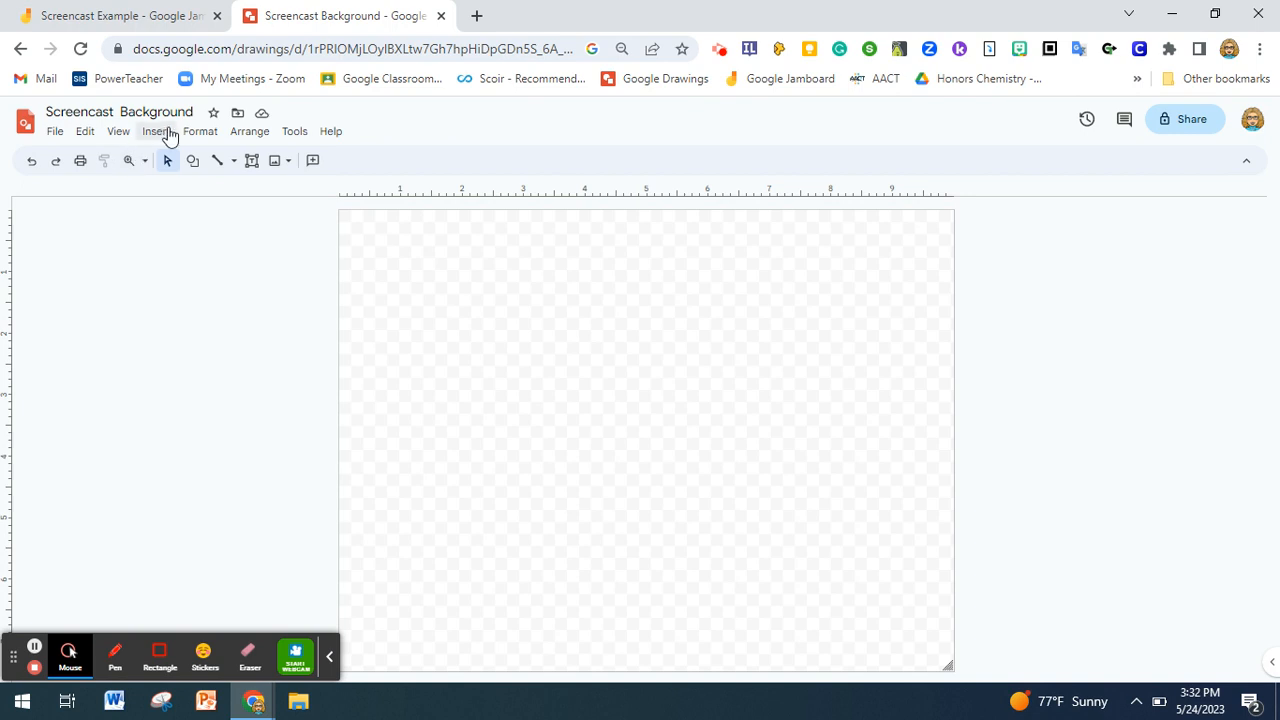
{"action": "left_click", "coordinate": [54, 134]}
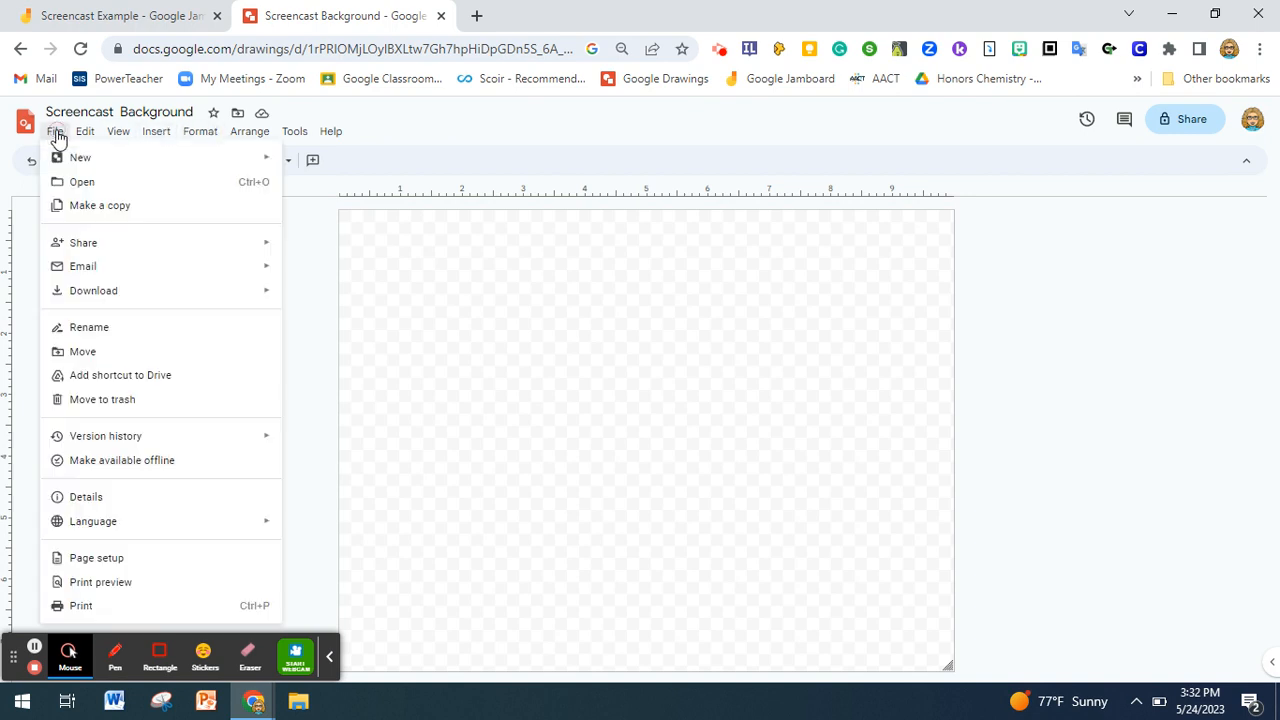
{"action": "left_click", "coordinate": [90, 561]}
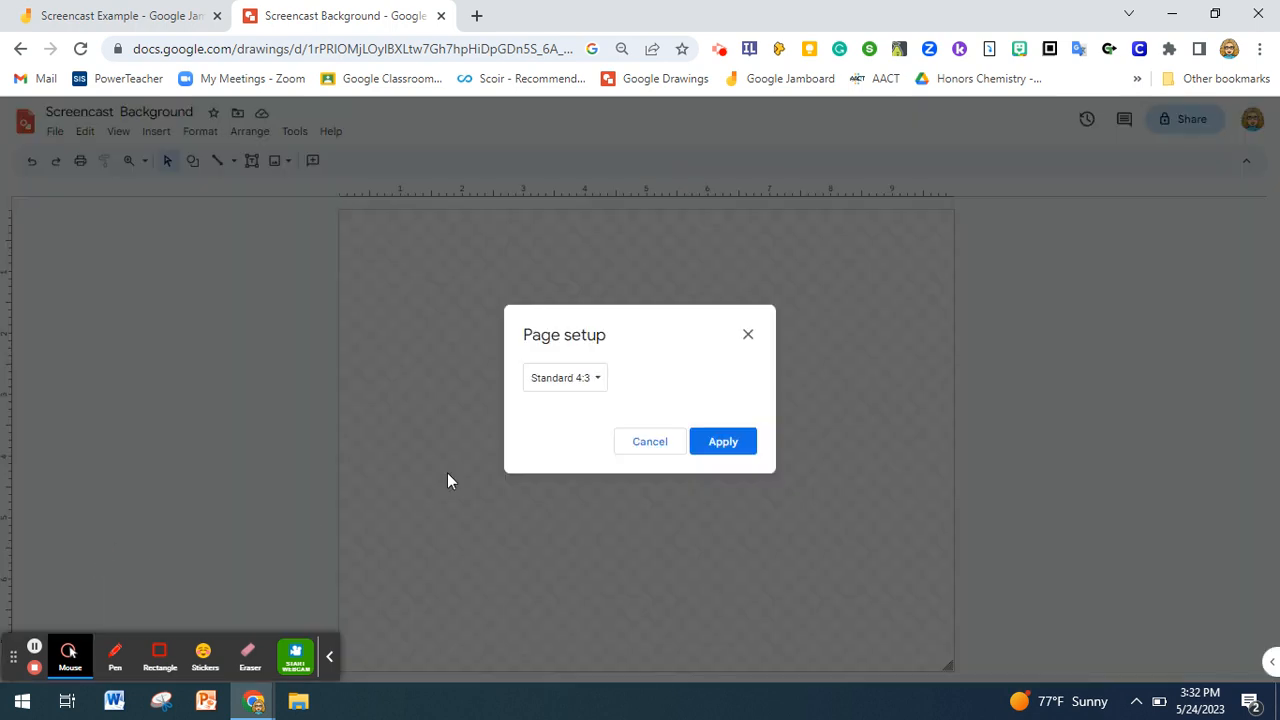
{"action": "left_click", "coordinate": [557, 388]}
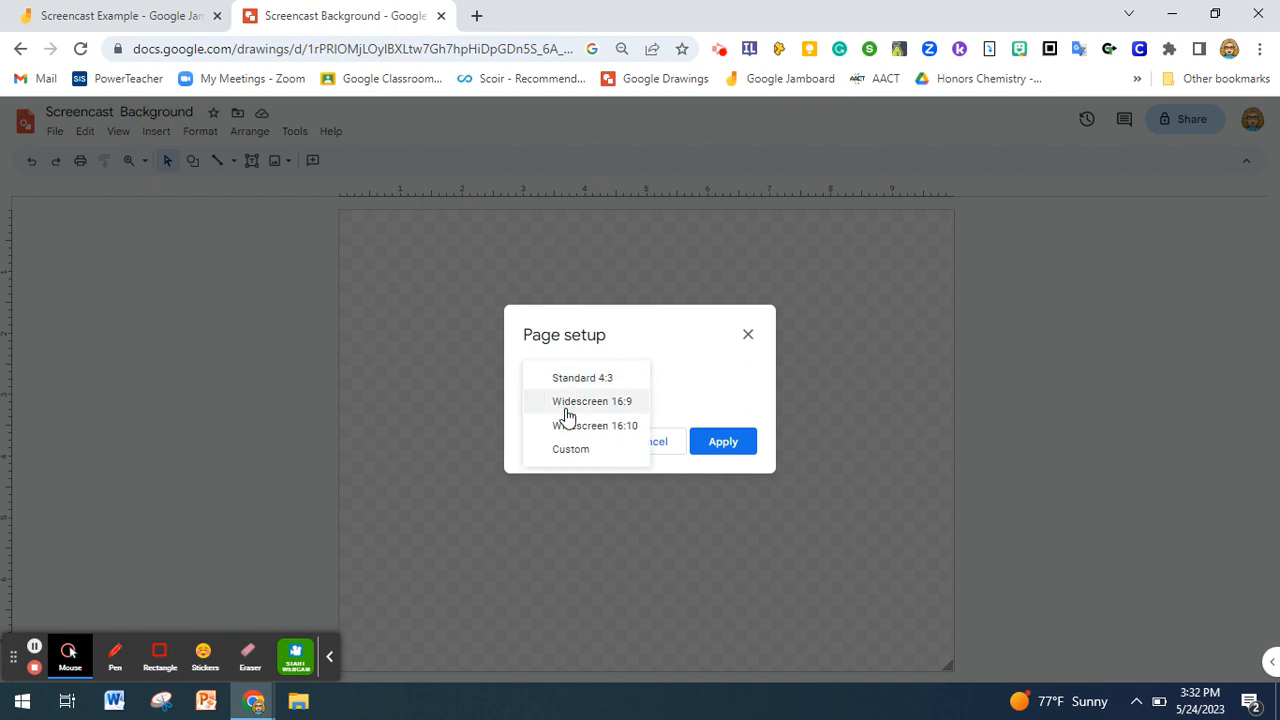
{"action": "left_click", "coordinate": [566, 412]}
{"action": "left_click", "coordinate": [740, 446]}
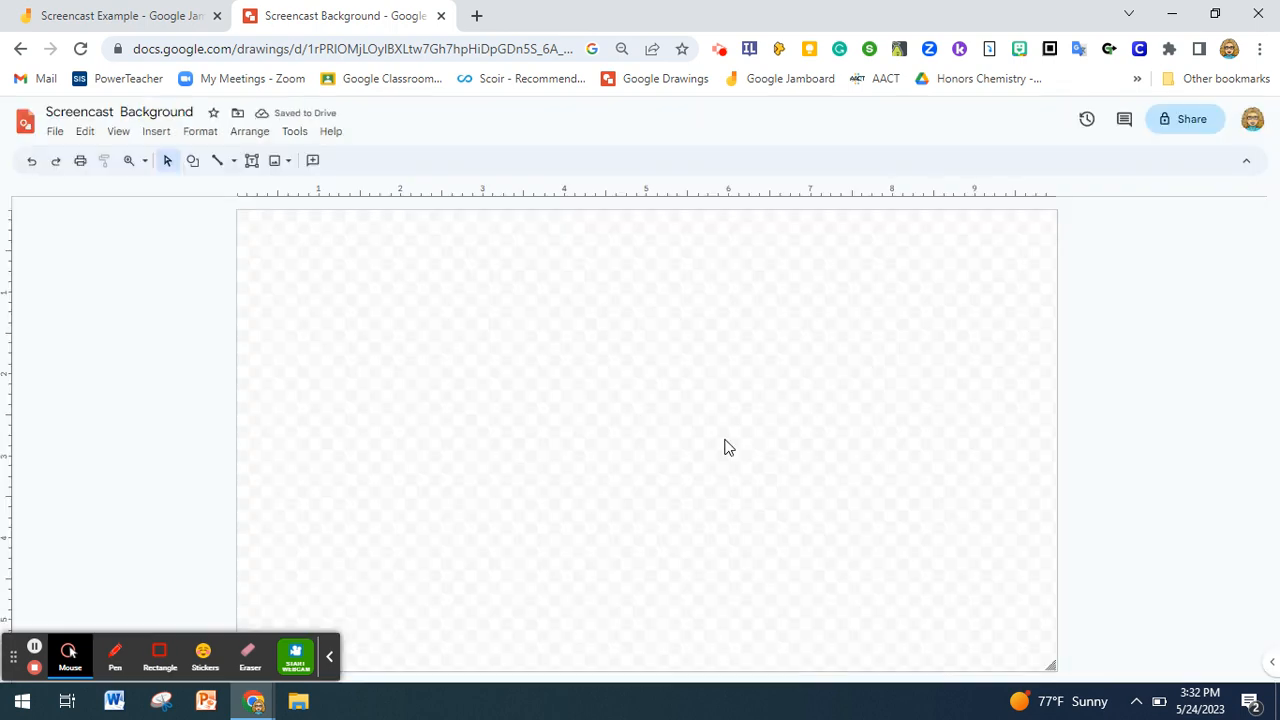
- Add a text box near the canvas's upper-left corner with the heading "Problem # 1" and a new line below
{"action": "left_click", "coordinate": [252, 160]}
{"action": "left_click", "coordinate": [270, 267]}
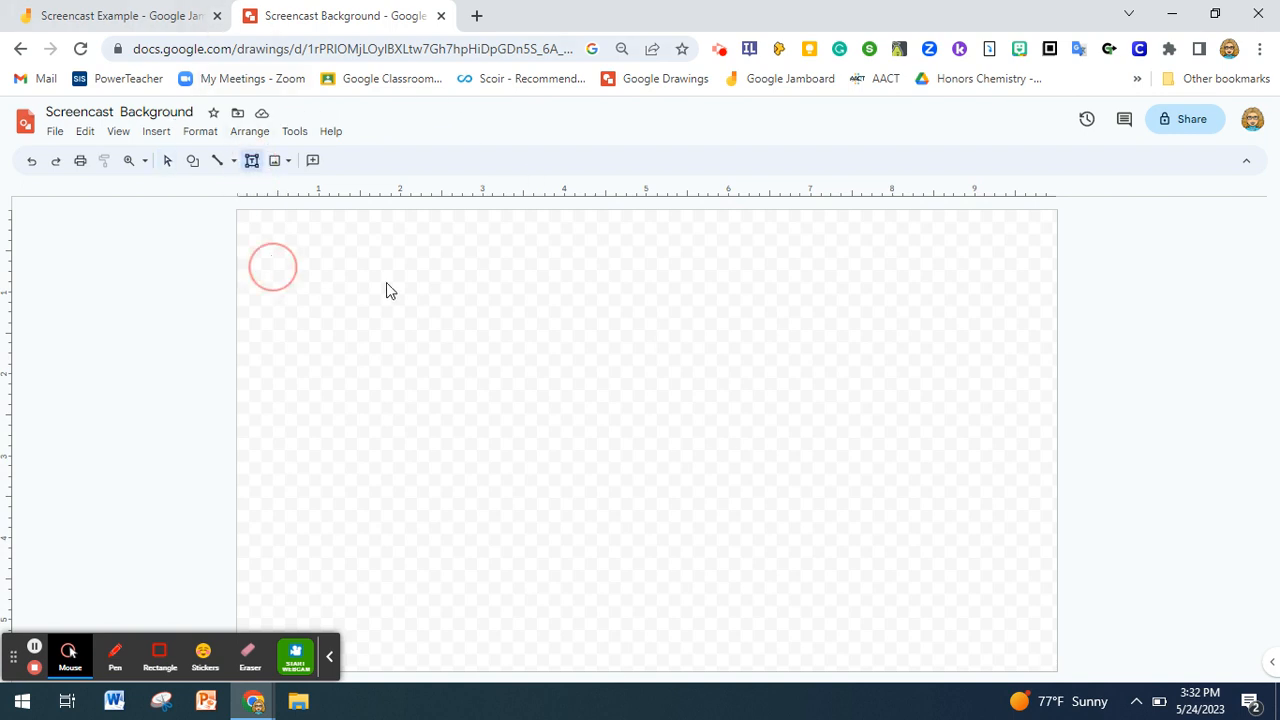
{"action": "type", "text": "Problem"}
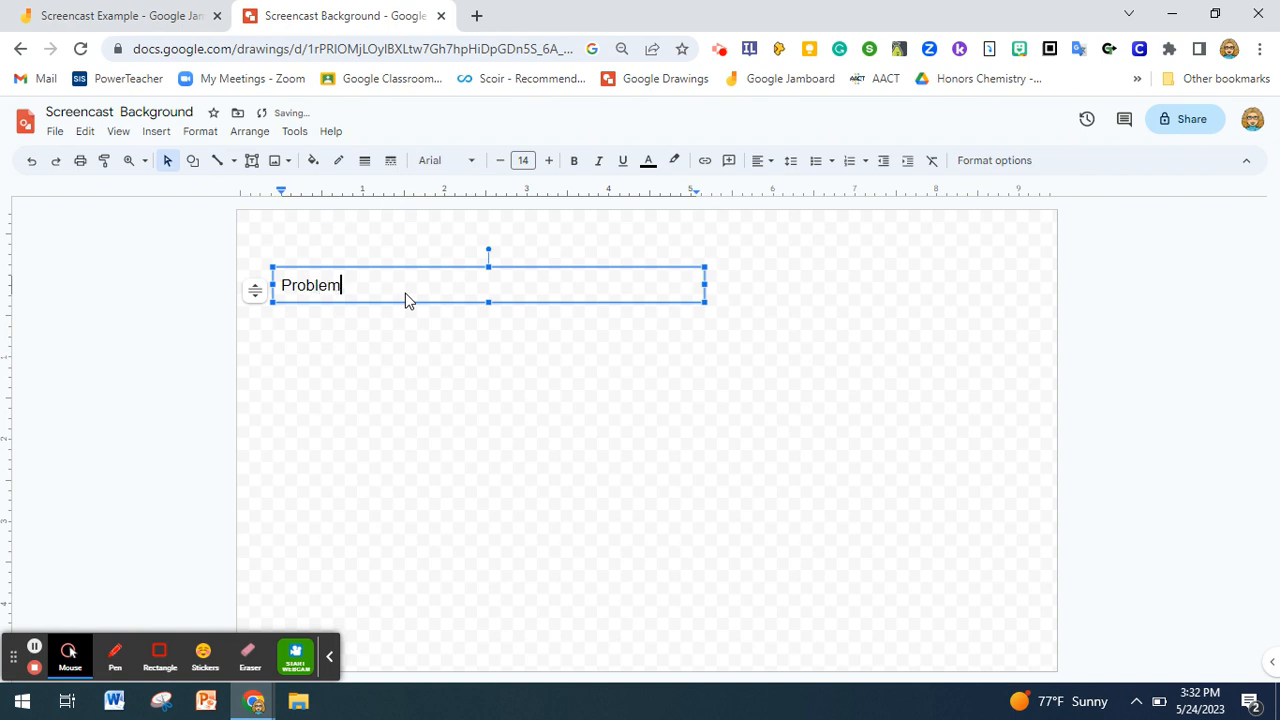
{"action": "type", "text": " # 1"}
{"action": "key", "text": "Return"}
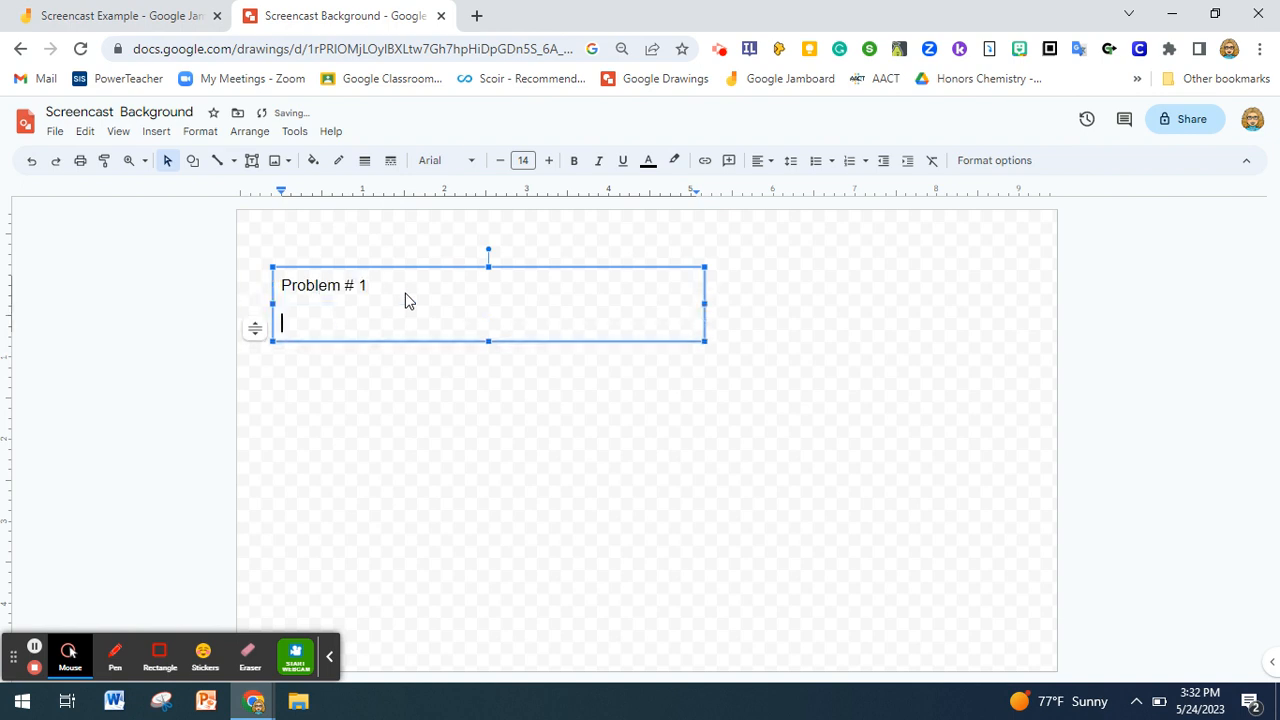
- Write "25 g of HCl reacts with 25 g of NaOH. What mass of salt is produced?" below the heading
{"action": "type", "text": "25 g of HCL reacts with 25"}
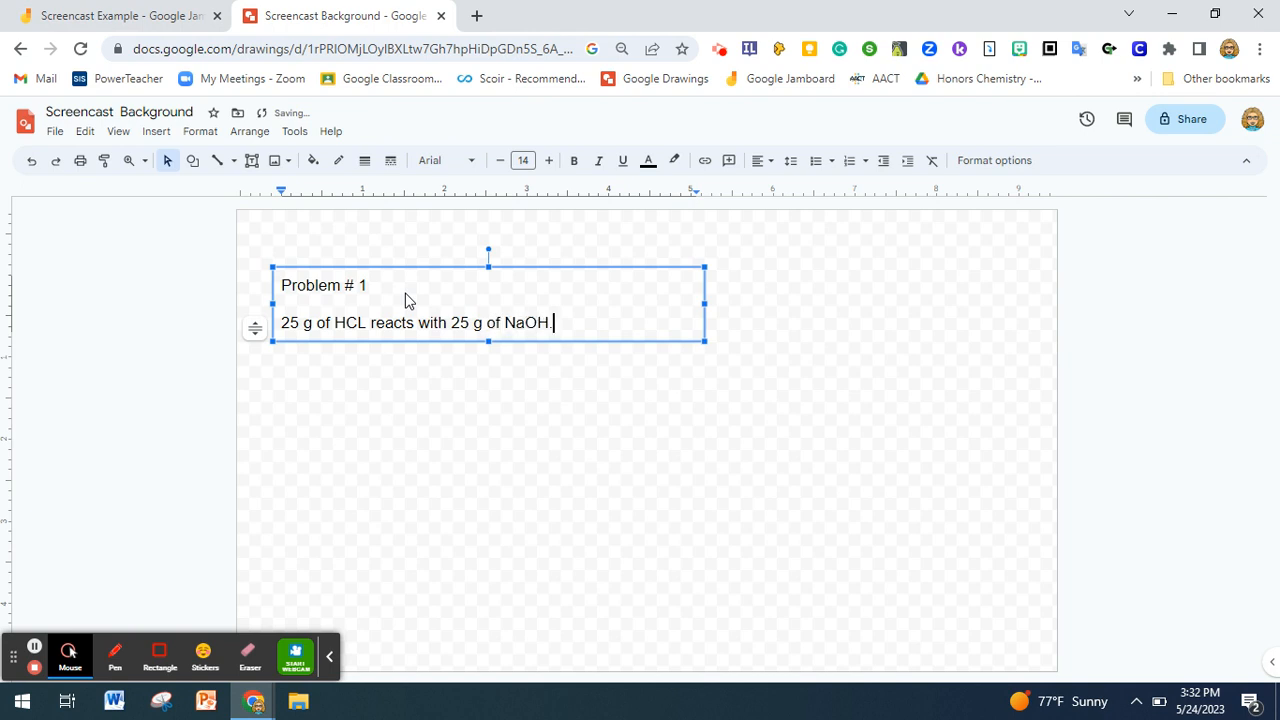
{"action": "type", "text": " g of NaOH.  What mass of"}
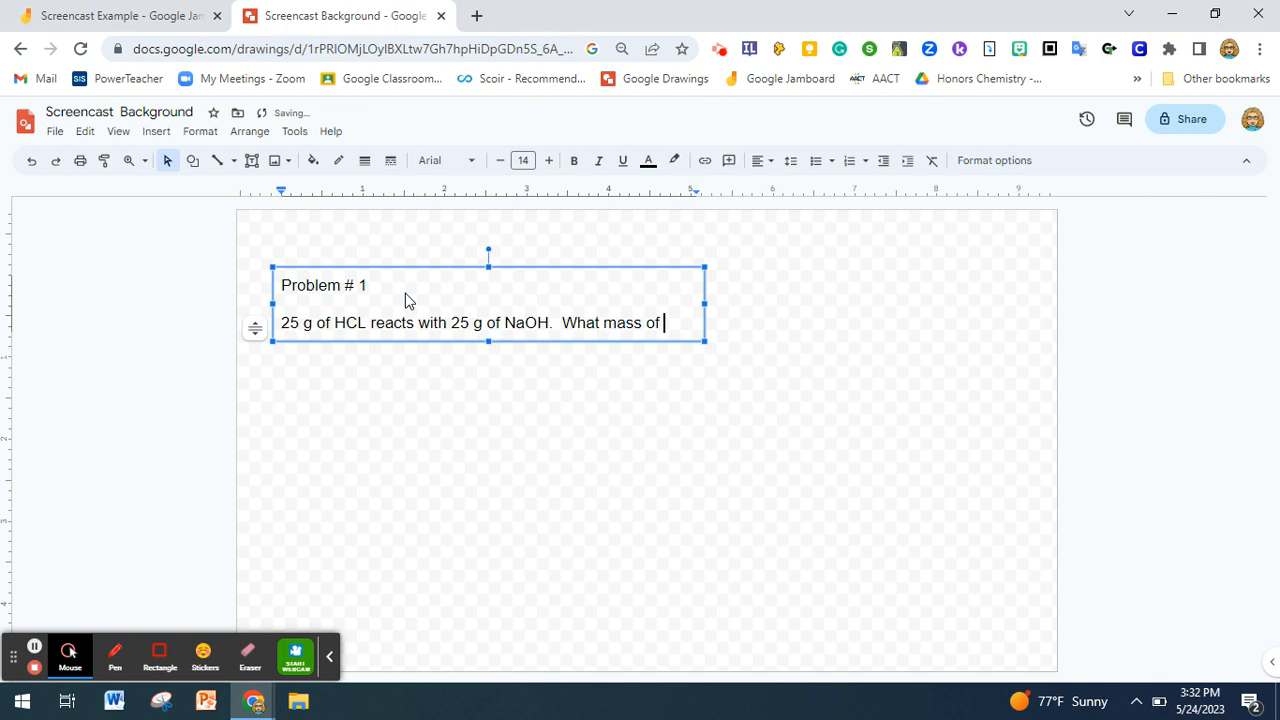
{"action": "type", "text": " salt is producte"}
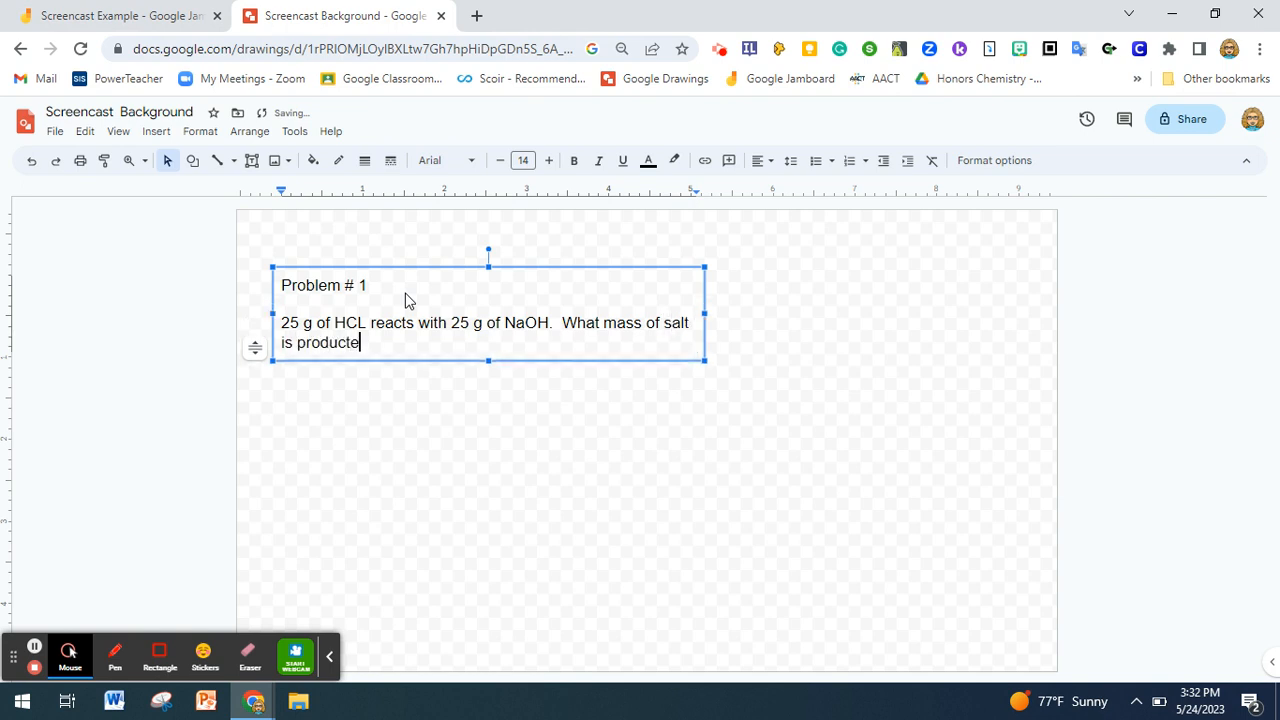
{"action": "key", "text": "BackSpace"}
{"action": "key", "text": "BackSpace"}
{"action": "key", "text": "BackSpace"}
{"action": "type", "text": "l"}
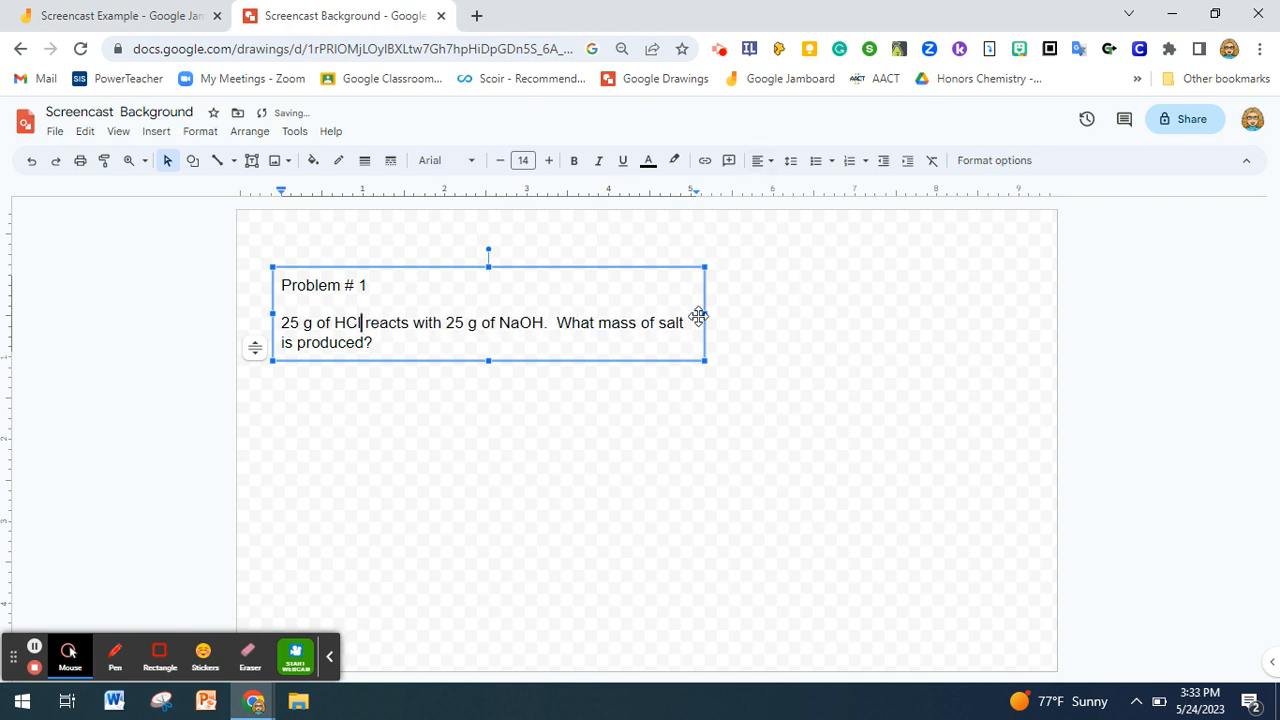
- Widen the text box to nearly the full canvas width and move it closer to the canvas's upper-left corner
{"action": "left_click_drag", "start_coordinate": [704, 313], "coordinate": [1020, 308]}
{"action": "left_click_drag", "start_coordinate": [470, 264], "coordinate": [444, 230]}
- Format the "Problem # 1" heading in the Chewy font at size 22
{"action": "left_click", "coordinate": [357, 253]}
{"action": "left_click_drag", "start_coordinate": [342, 251], "coordinate": [243, 263]}
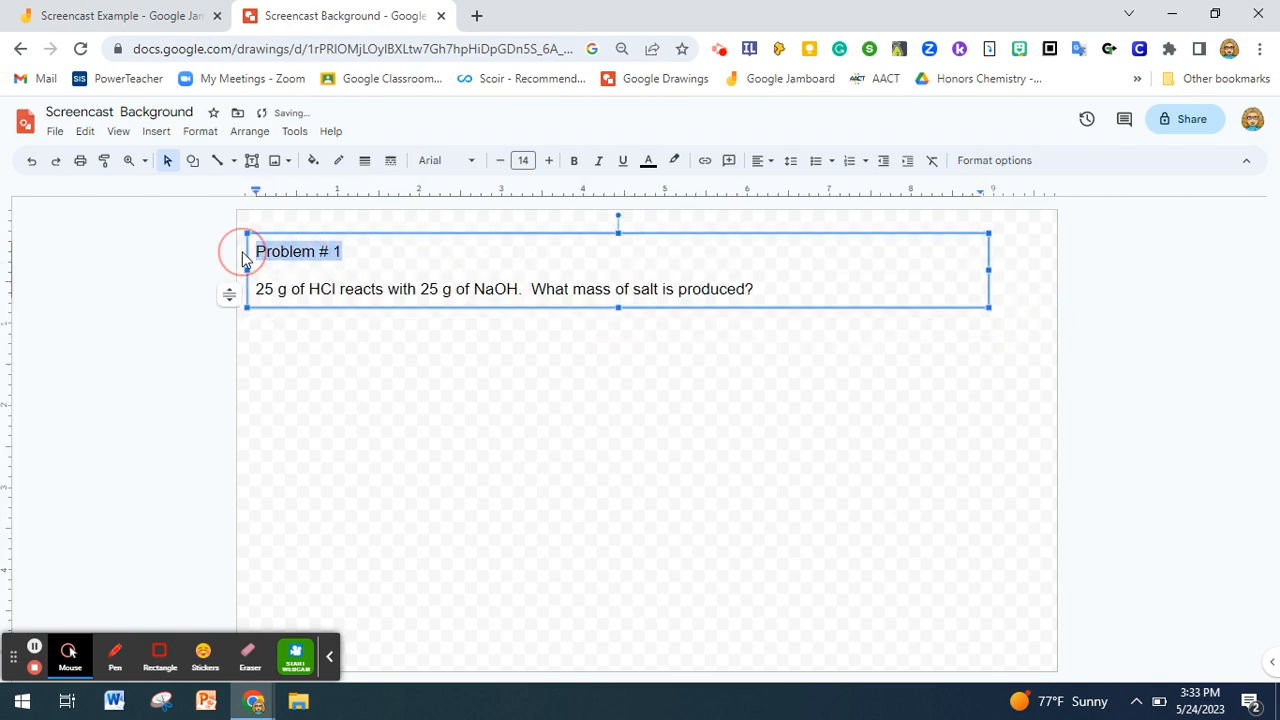
{"action": "left_click", "coordinate": [474, 162]}
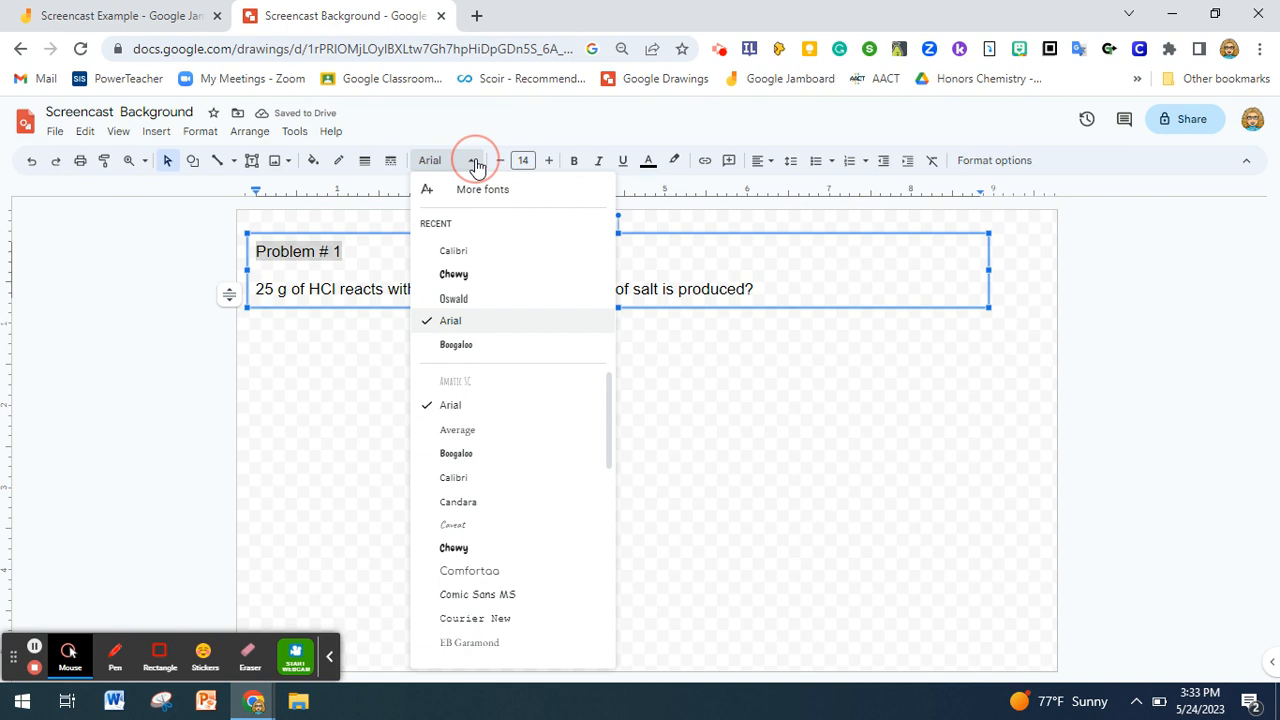
{"action": "left_click", "coordinate": [453, 273]}
{"action": "left_click", "coordinate": [549, 161]}
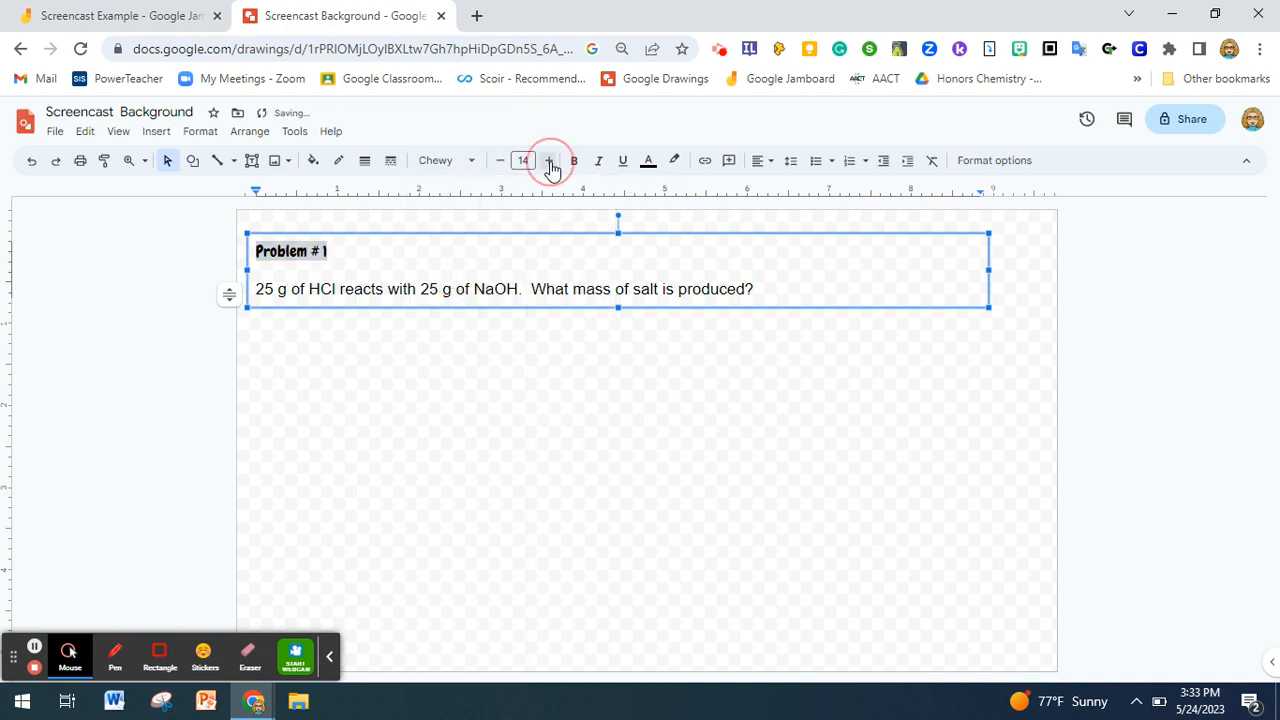
{"action": "left_click", "coordinate": [549, 161]}
{"action": "left_click", "coordinate": [549, 161]}
{"action": "left_click", "coordinate": [549, 161]}
{"action": "left_click", "coordinate": [549, 161]}
{"action": "left_click", "coordinate": [549, 161]}
{"action": "left_click", "coordinate": [549, 161]}
{"action": "left_click", "coordinate": [549, 161]}
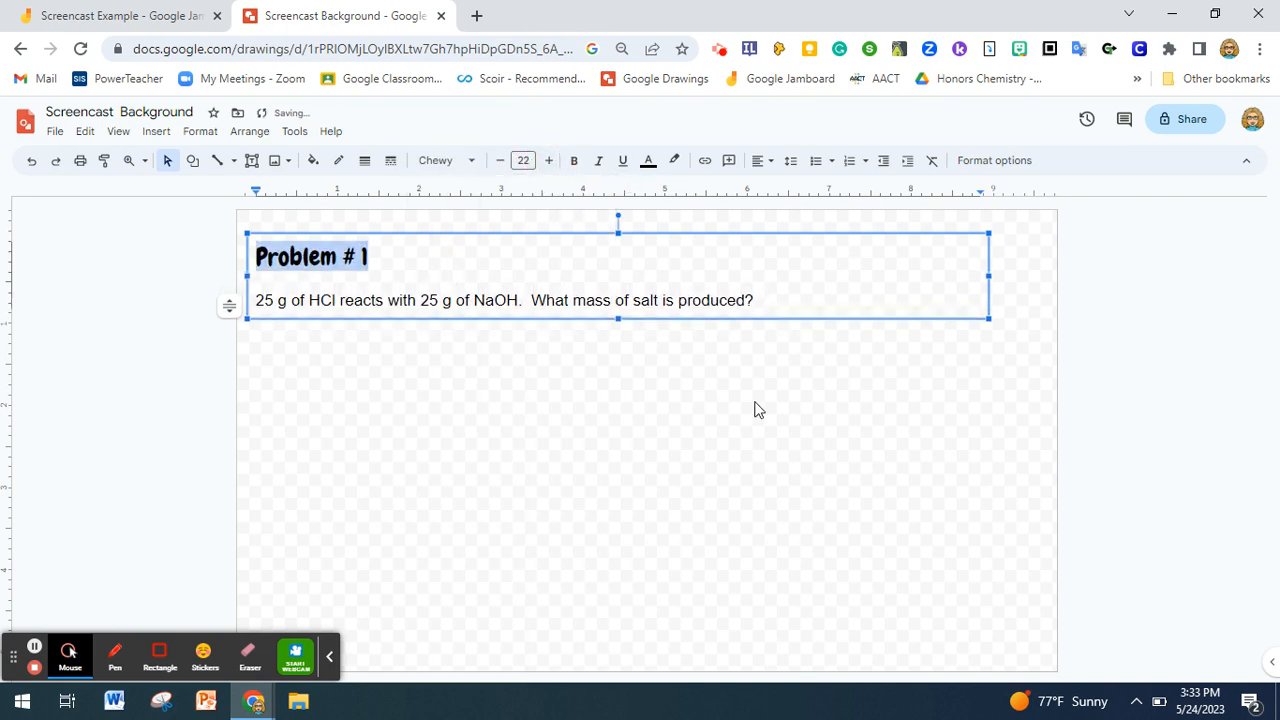
- Center-align the question line about HCl and NaOH below the "Problem # 1" heading
{"action": "left_click", "coordinate": [775, 300]}
{"action": "left_click_drag", "start_coordinate": [762, 300], "coordinate": [281, 278]}
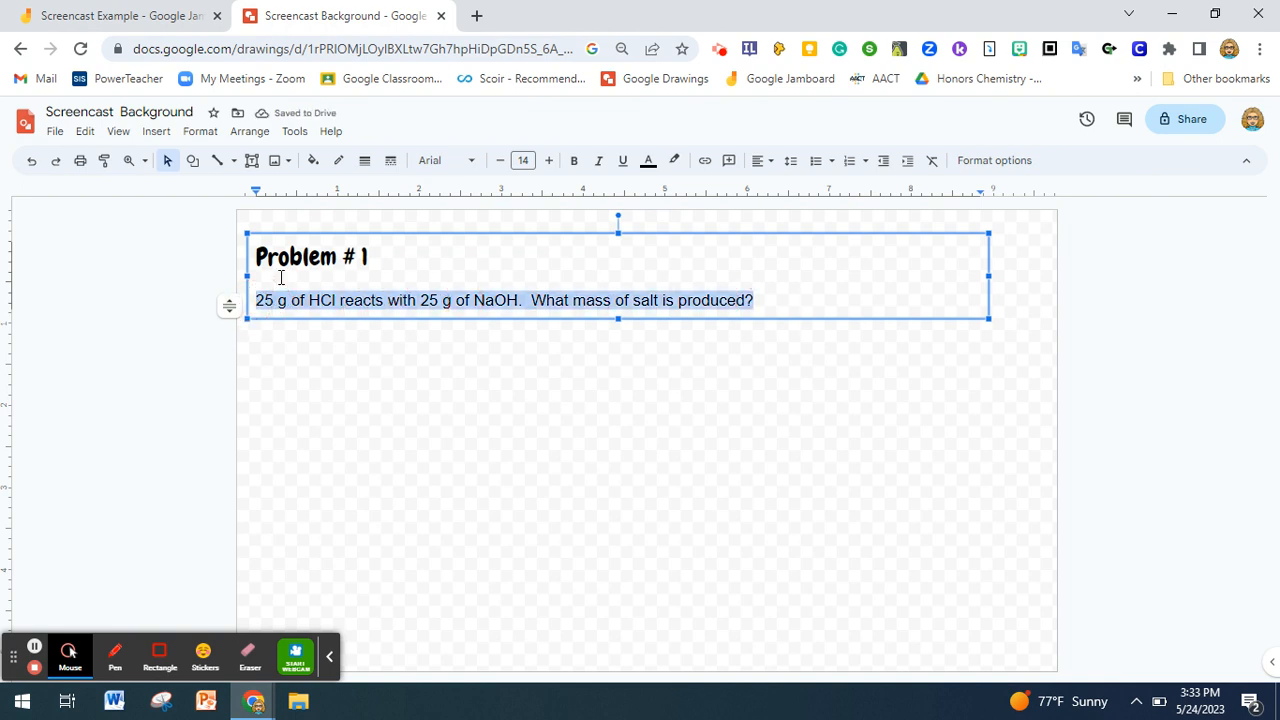
{"action": "left_click", "coordinate": [766, 161]}
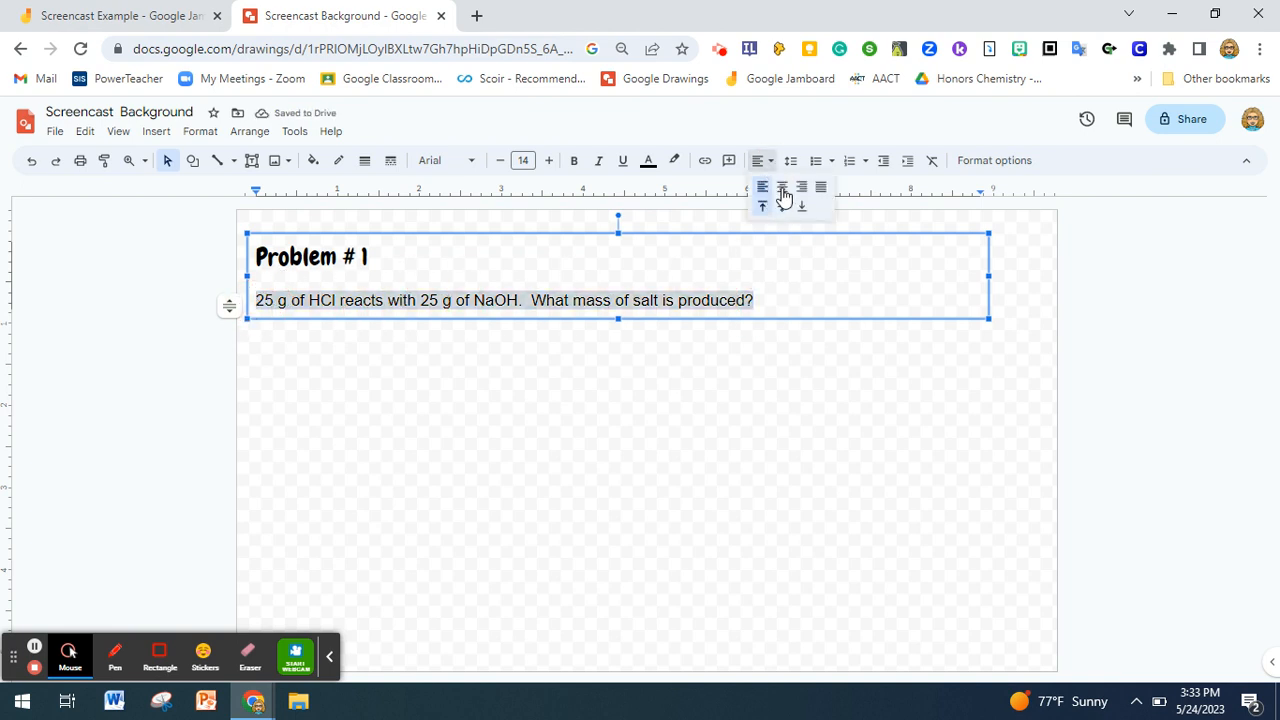
{"action": "left_click", "coordinate": [781, 187]}
{"action": "left_click", "coordinate": [715, 340]}
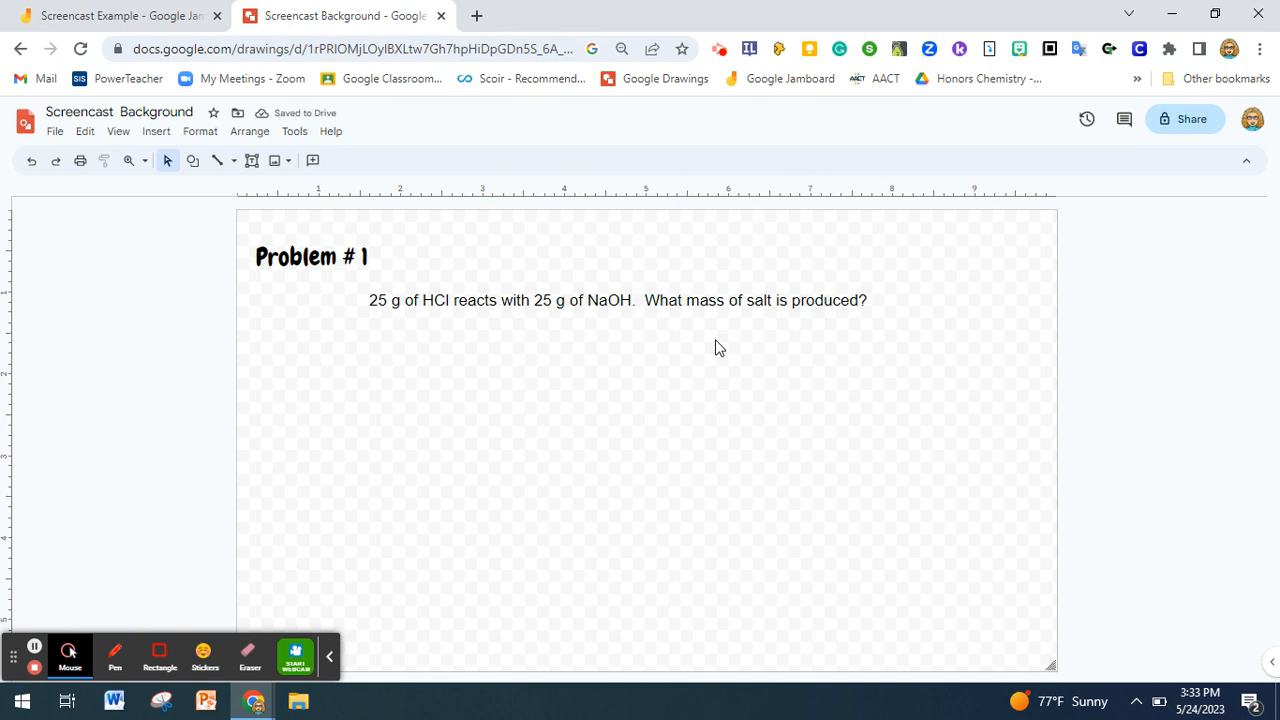
- Find a web image of a "beaker", insert the outlined one with graduation marks, and place it in the canvas's lower-right area below the question
{"action": "left_click", "coordinate": [288, 162]}
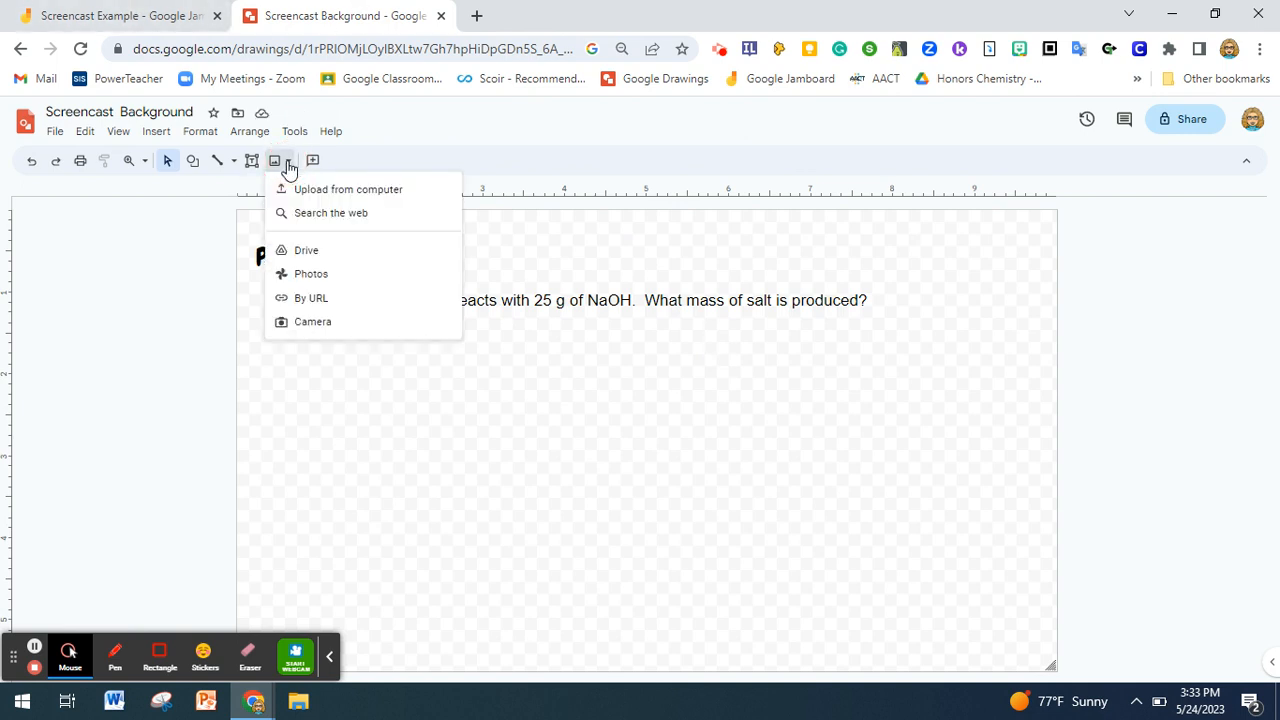
{"action": "left_click", "coordinate": [300, 212]}
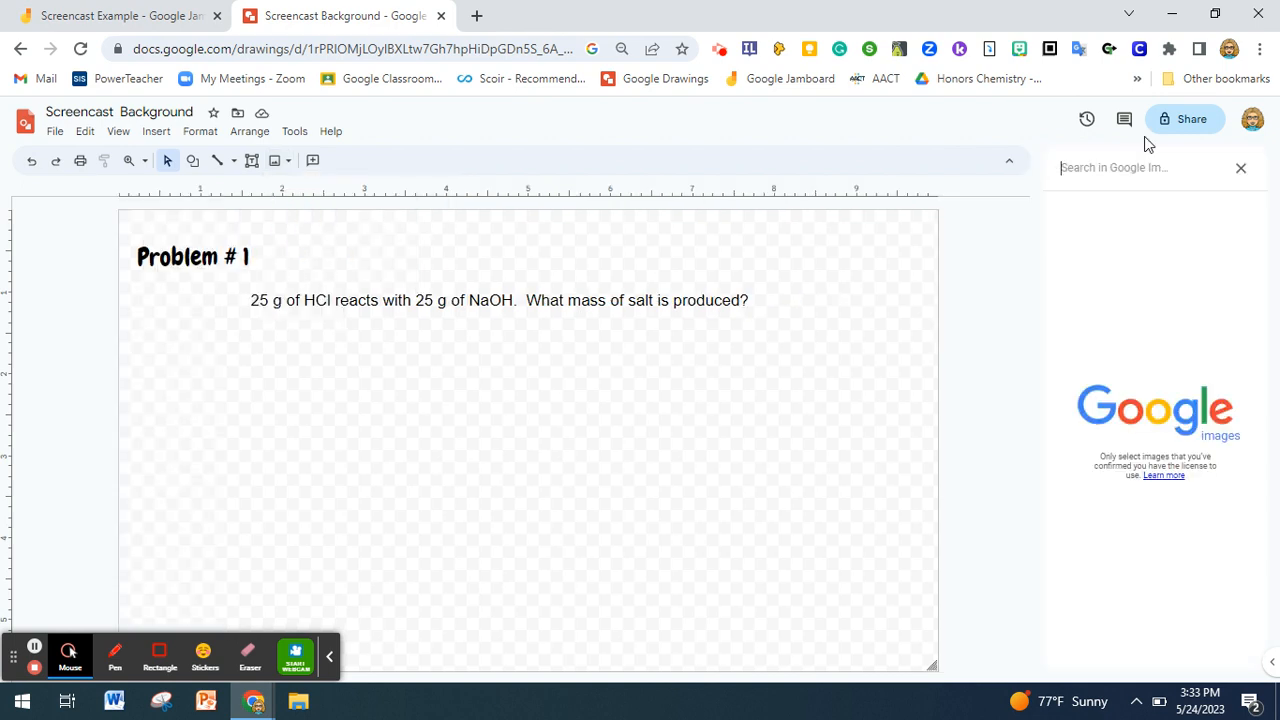
{"action": "type", "text": "beaker"}
{"action": "key", "text": "Return"}
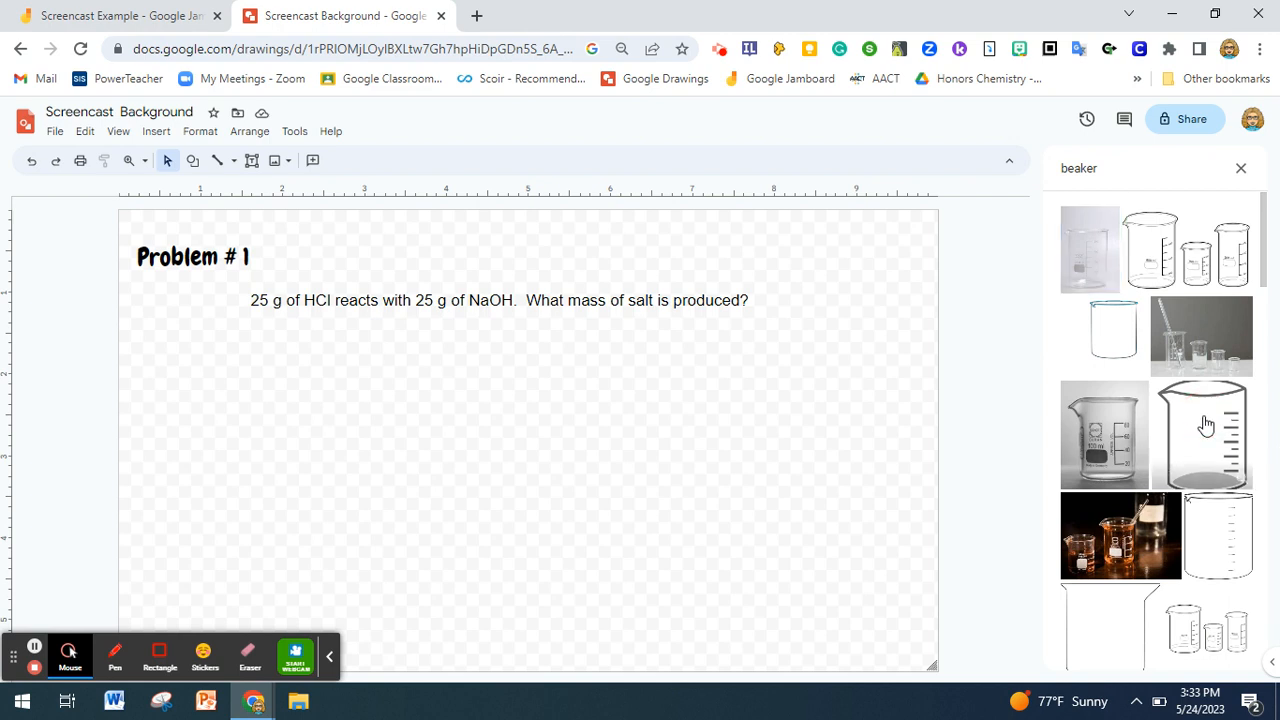
{"action": "left_click", "coordinate": [1206, 424]}
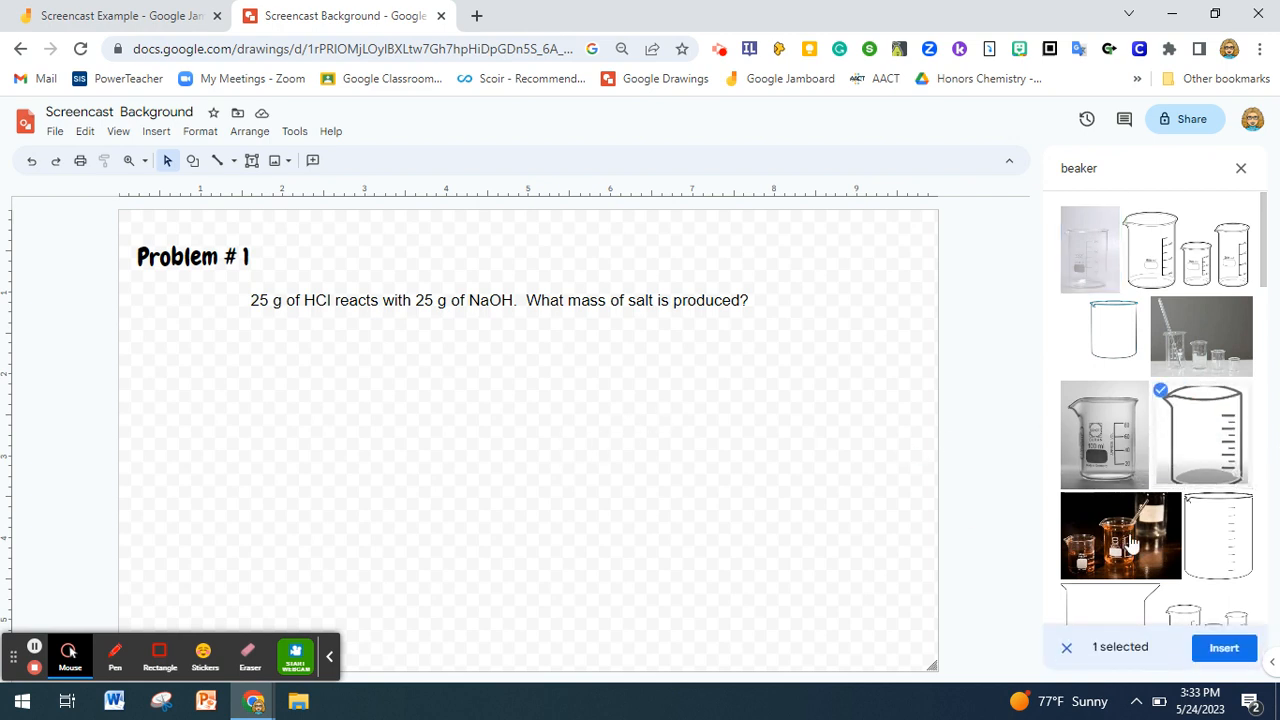
{"action": "left_click", "coordinate": [1224, 648]}
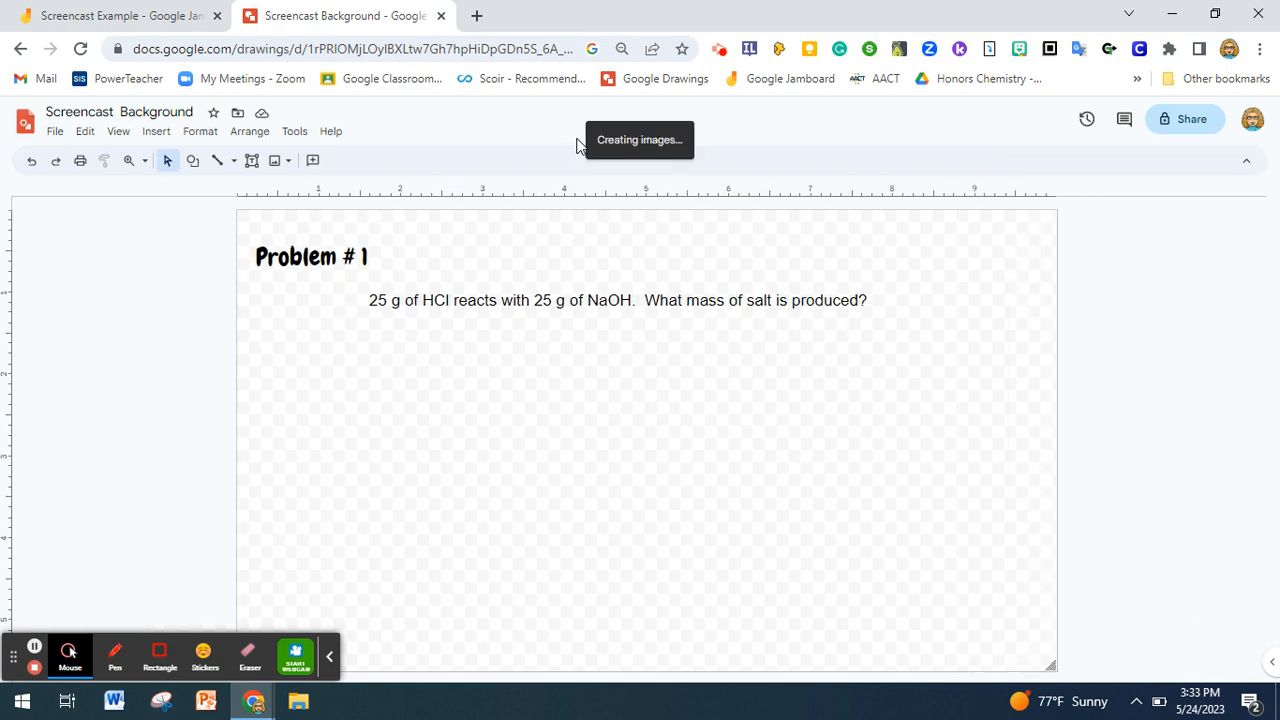
{"action": "left_click_drag", "start_coordinate": [417, 410], "coordinate": [897, 420]}
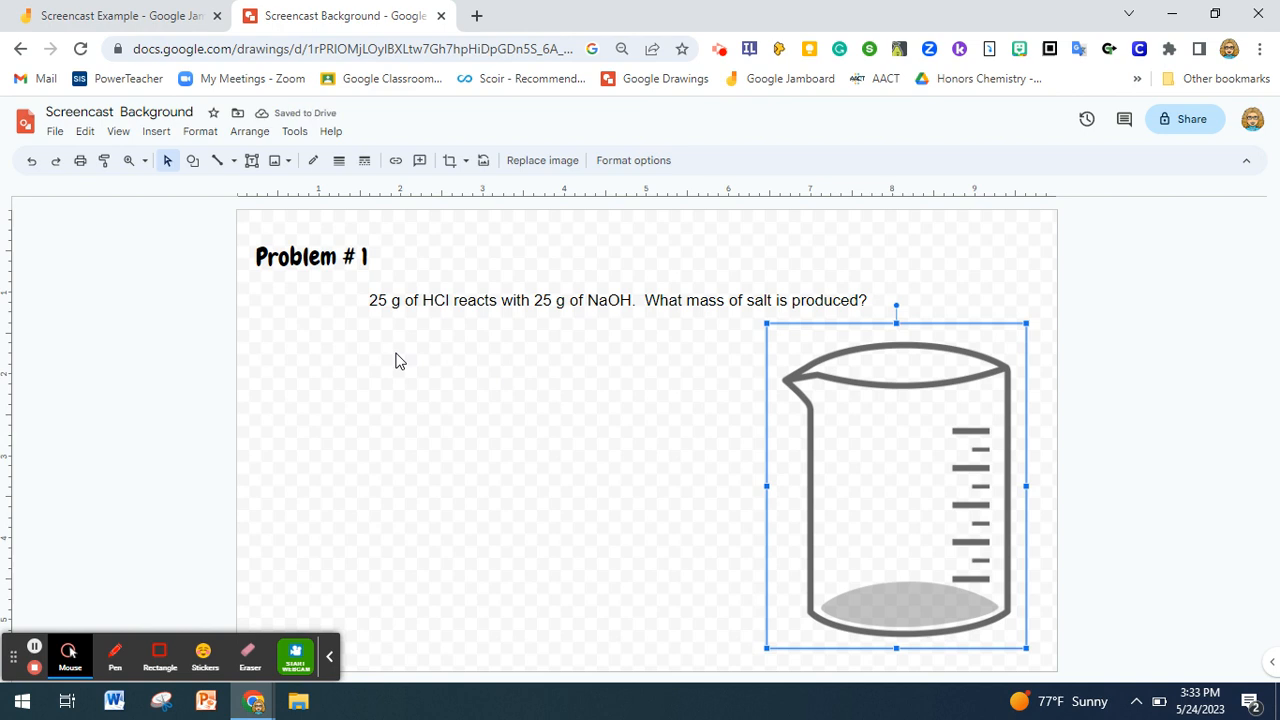
{"action": "left_click", "coordinate": [488, 362]}
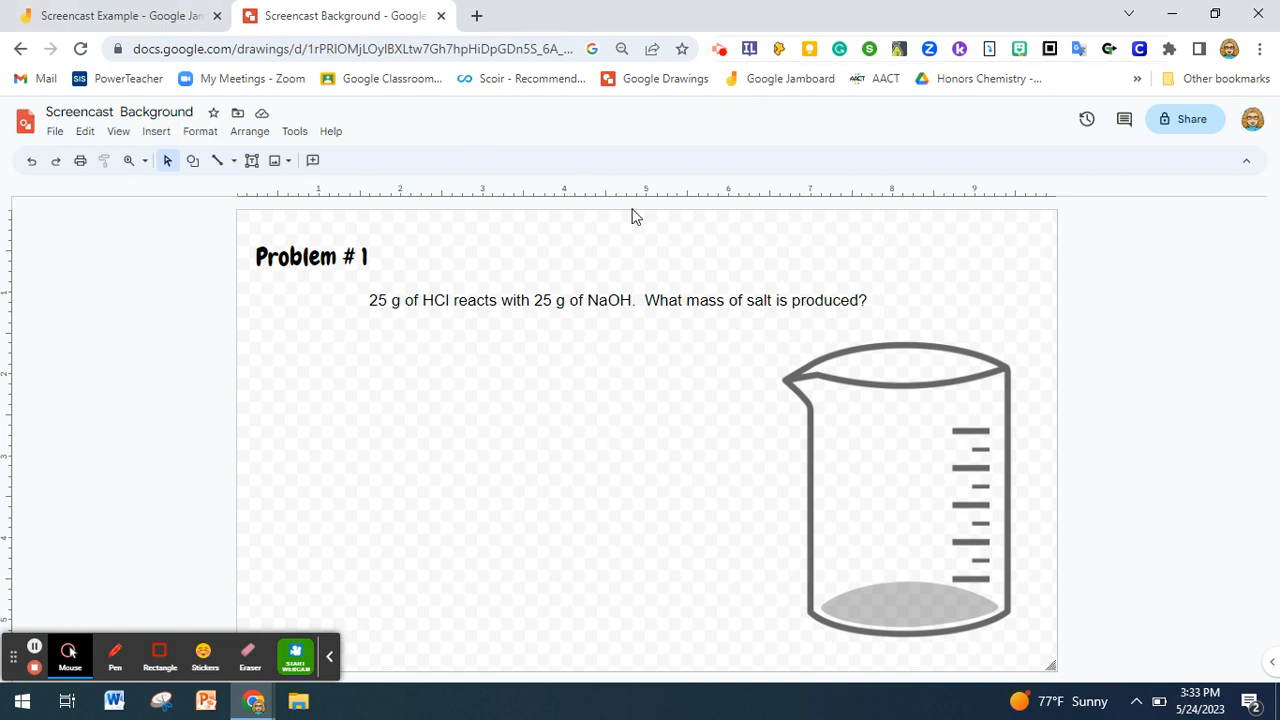
- Download the finished drawing as a JPEG image (.jpg)
{"action": "left_click", "coordinate": [54, 135]}
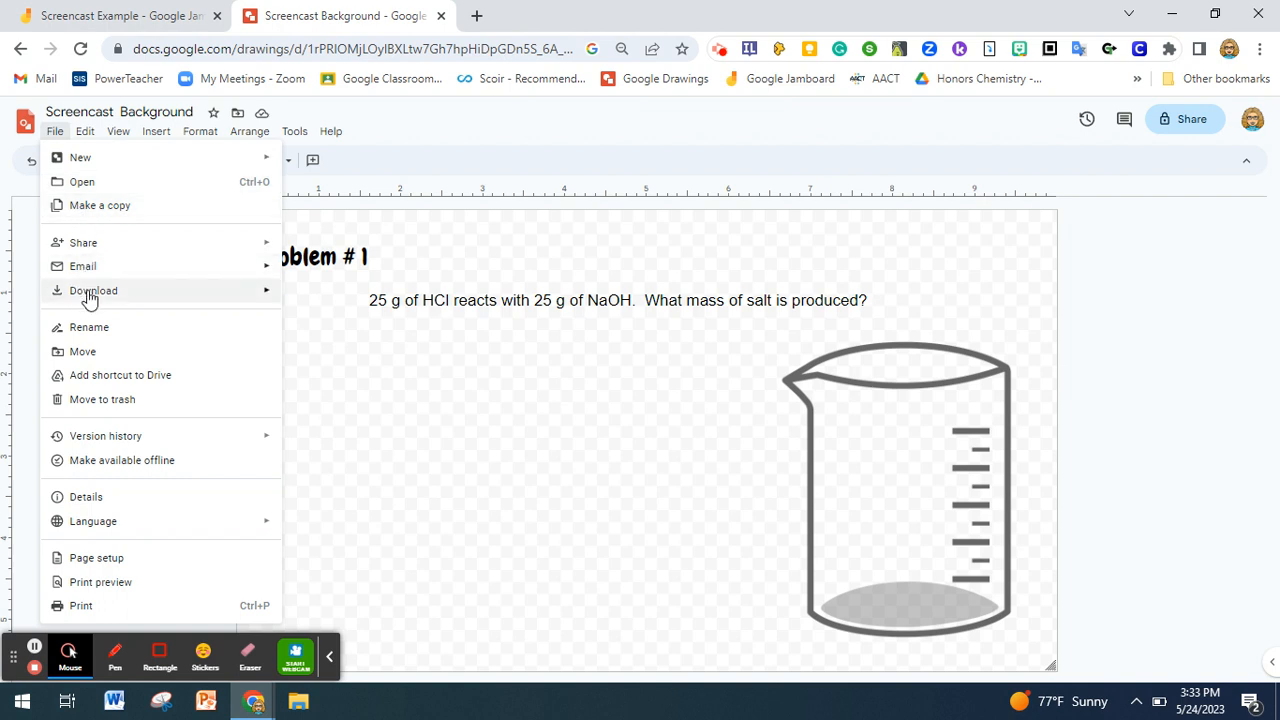
{"action": "mouse_move", "coordinate": [90, 298]}
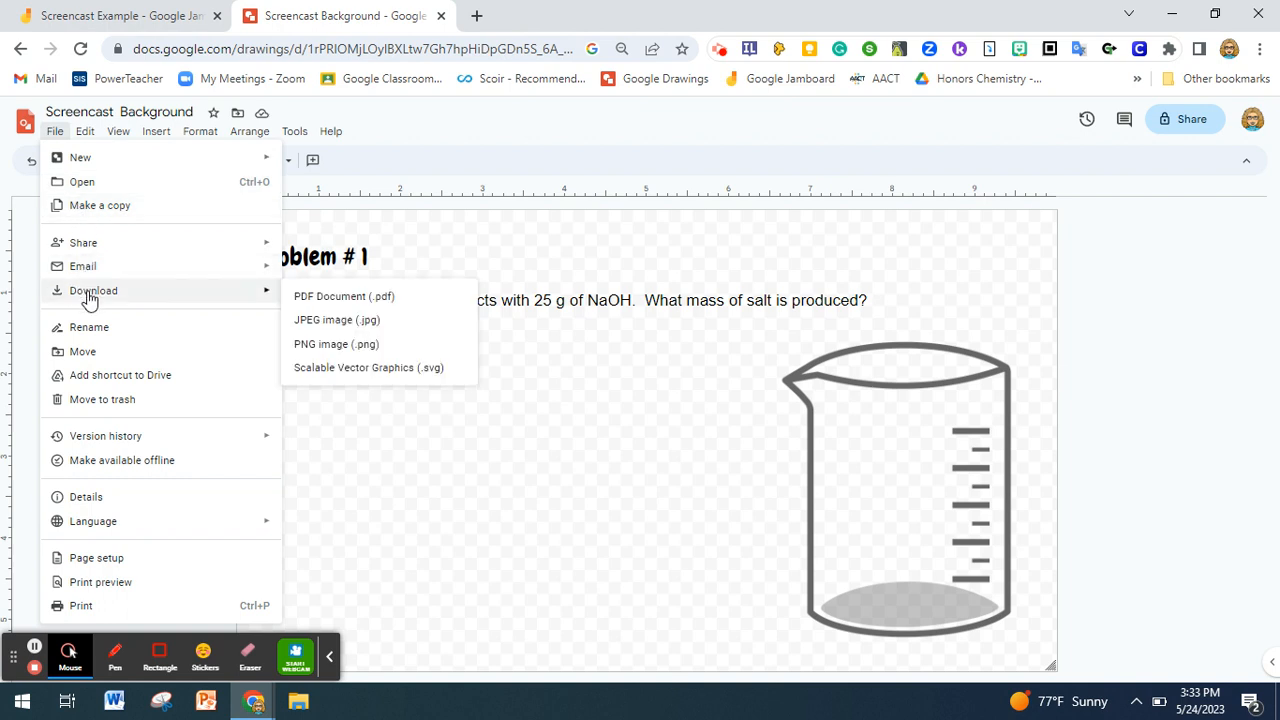
{"action": "left_click", "coordinate": [332, 326]}
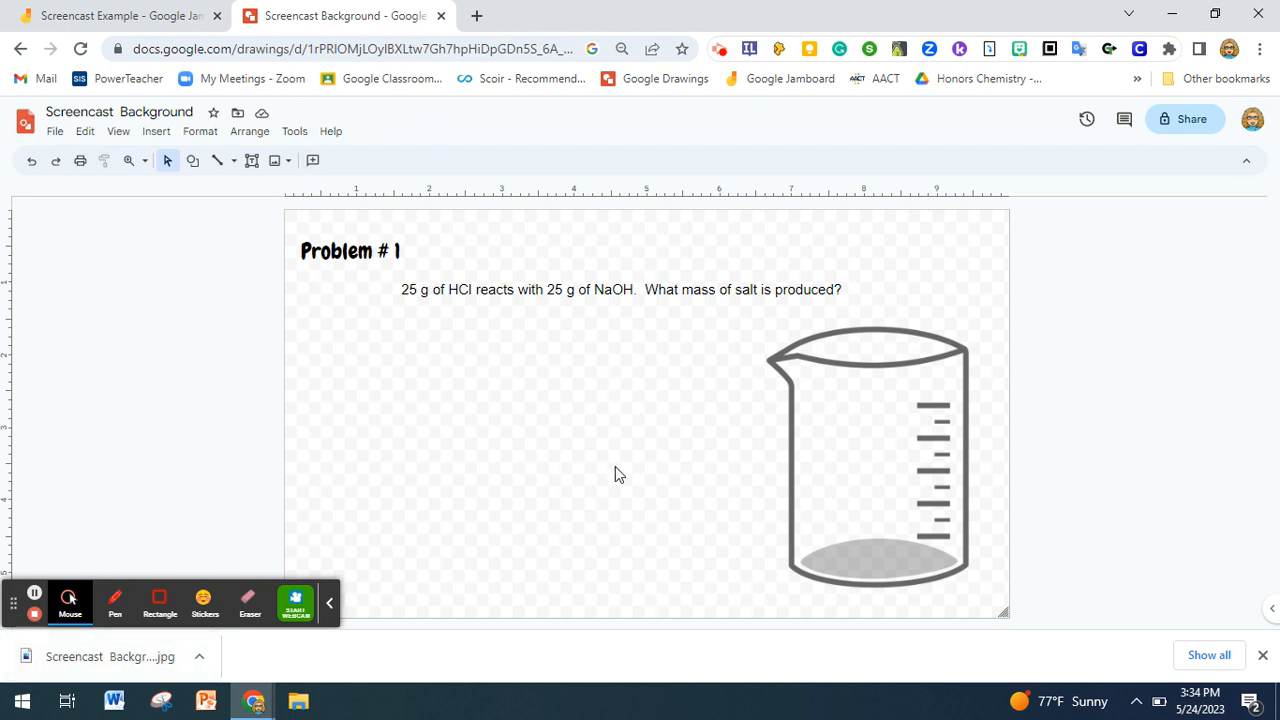
- Switch to the "Screencast Example" Jam in Jamboard and set the downloaded Screencast Background JPEG as the frame's custom background
{"action": "left_click", "coordinate": [90, 17]}
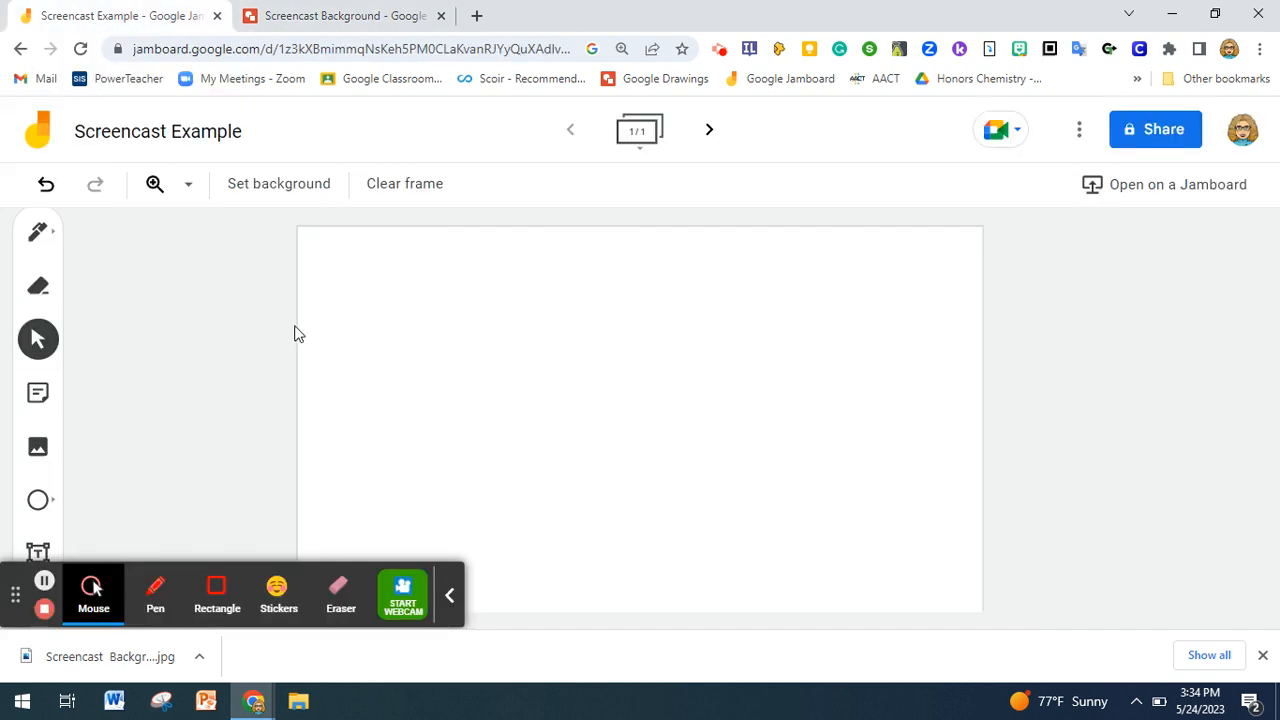
{"action": "left_click", "coordinate": [280, 196]}
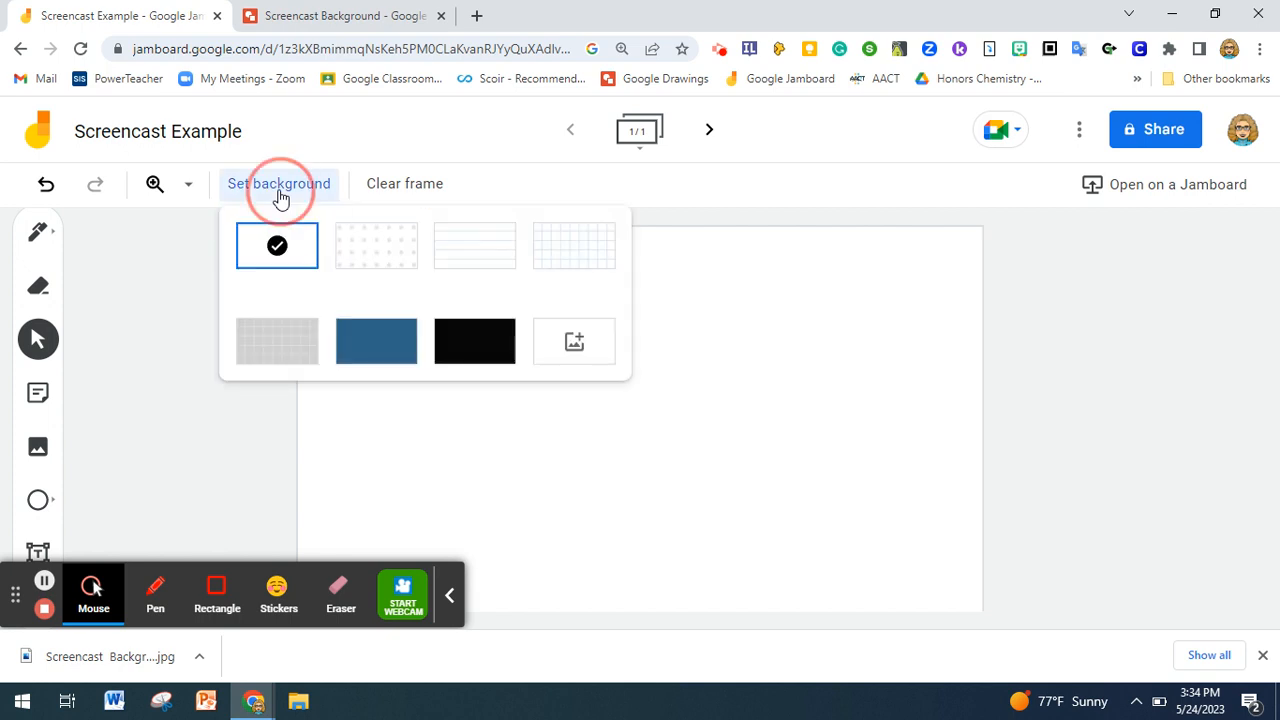
{"action": "left_click", "coordinate": [578, 343]}
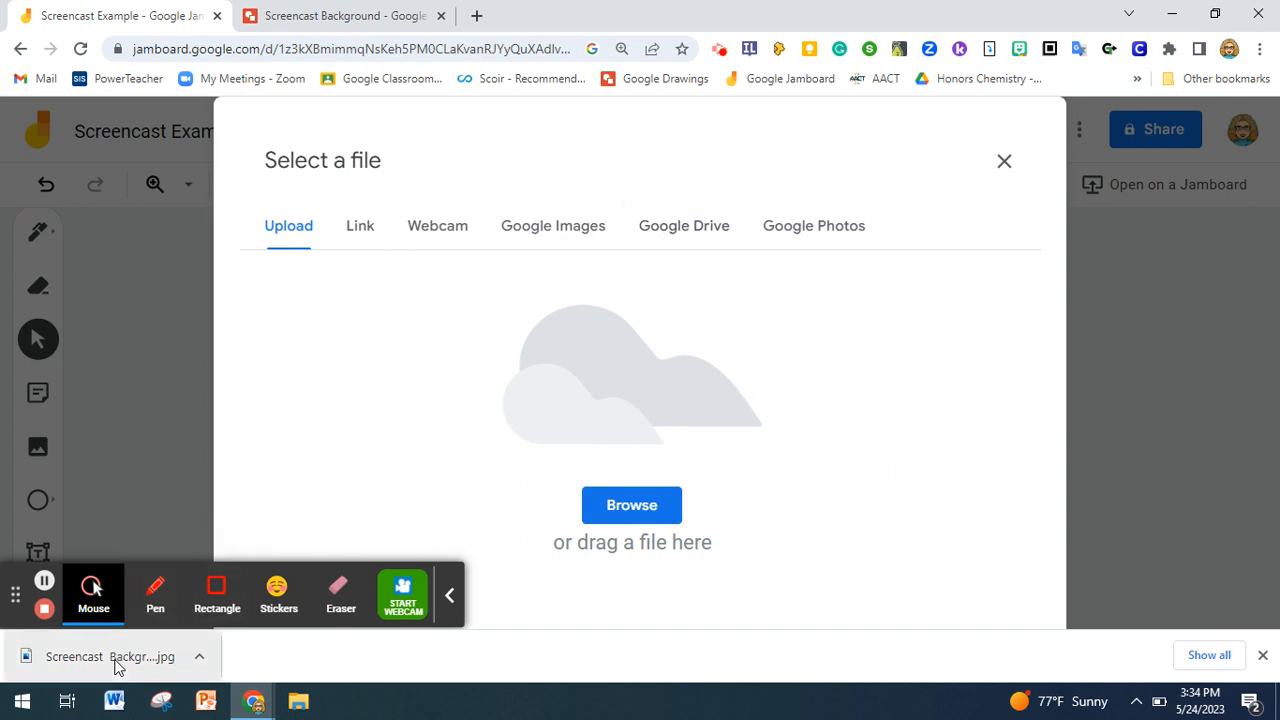
{"action": "left_click_drag", "start_coordinate": [115, 667], "coordinate": [540, 432]}
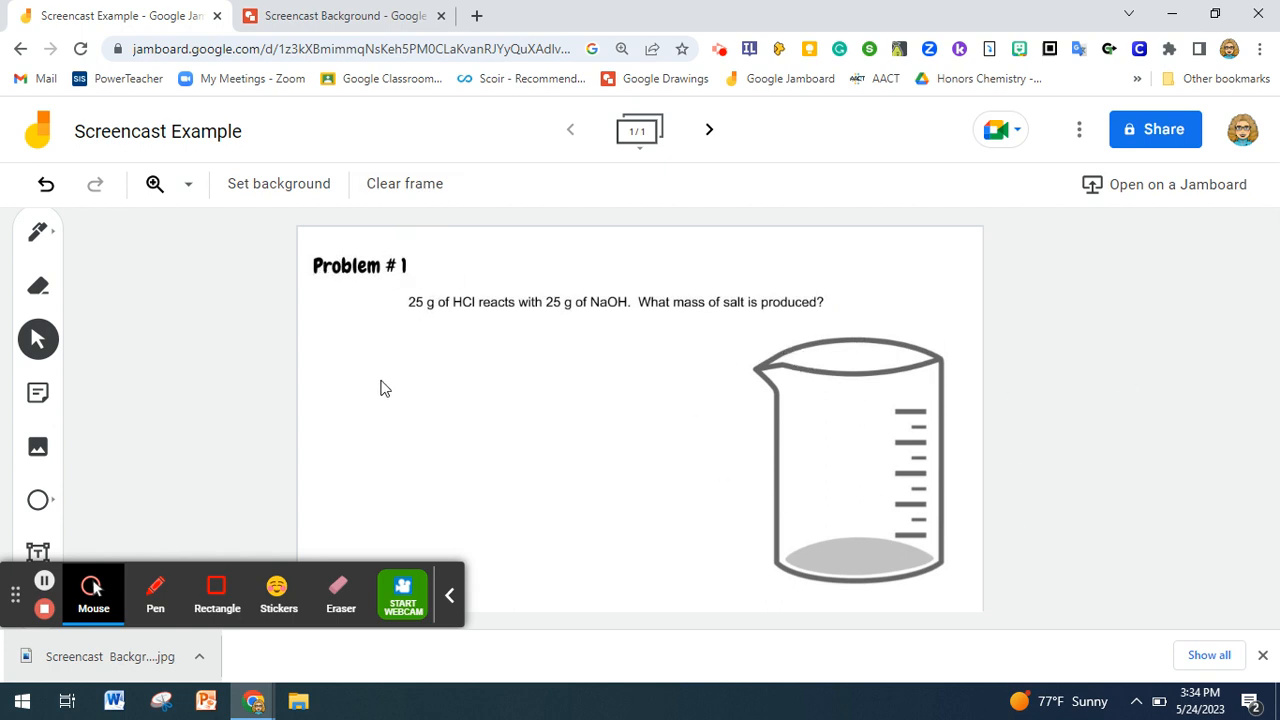
- Add a text box in the empty area of the frame between the question and the beaker's left side
{"action": "left_click", "coordinate": [38, 552]}
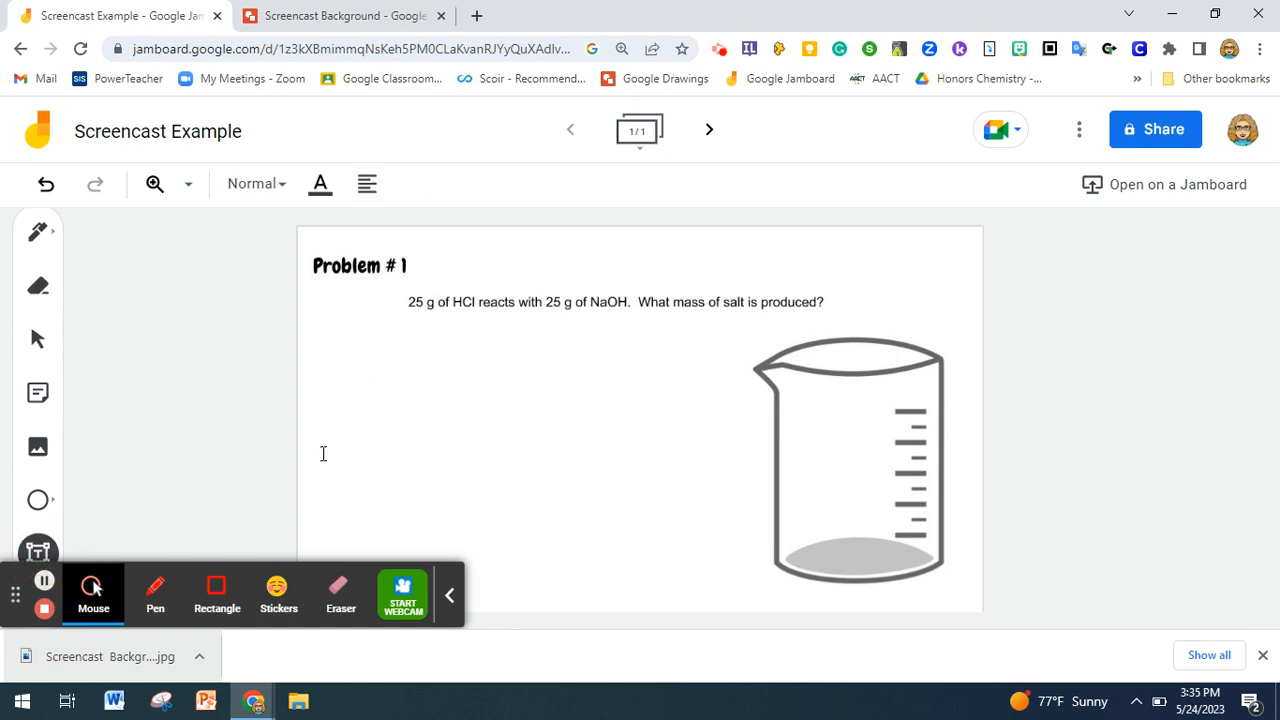
{"action": "left_click", "coordinate": [358, 419]}
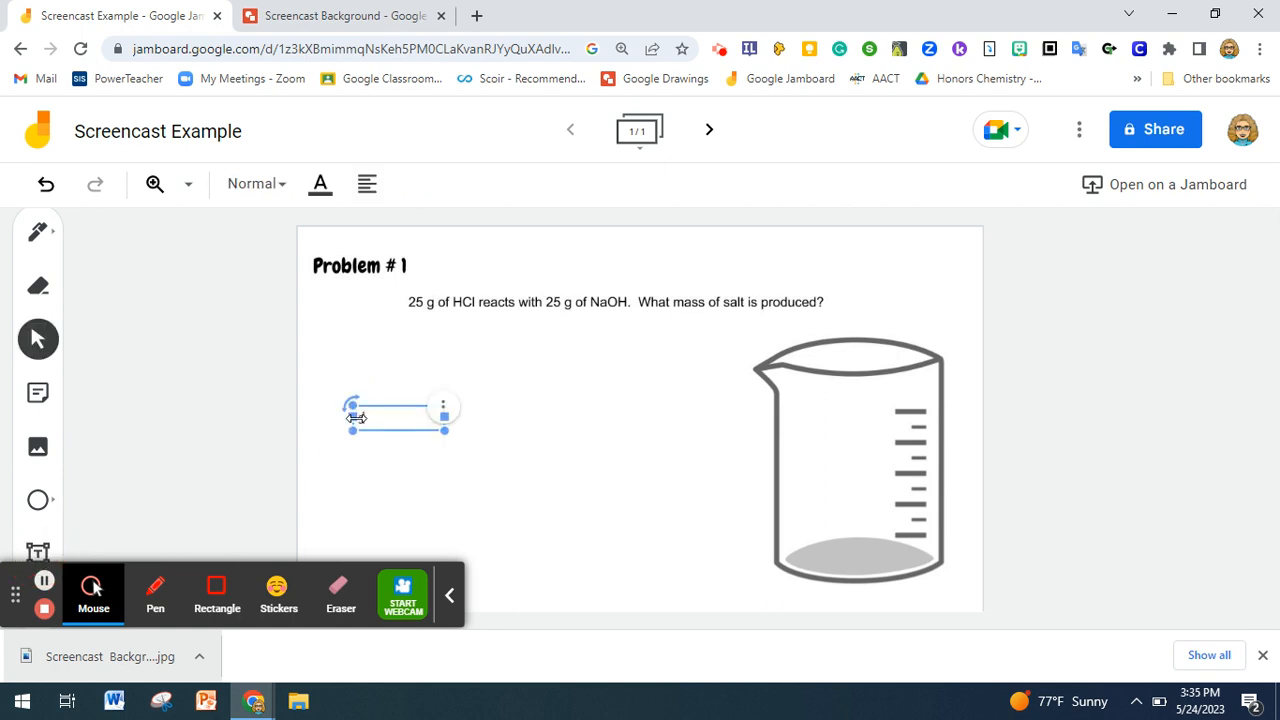